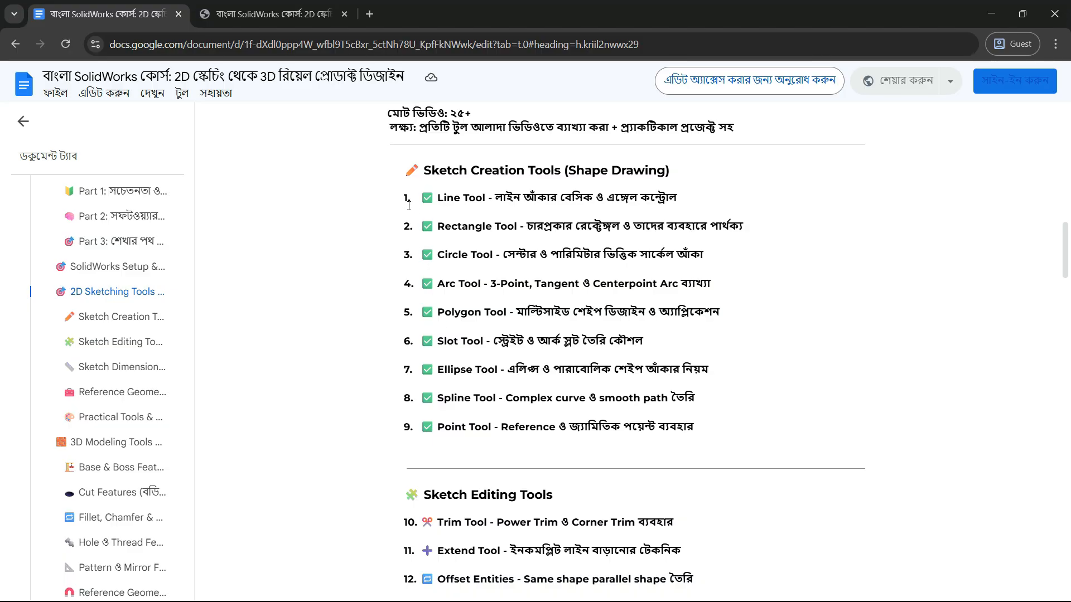
Review the Sketch Editing Tools section of the course outline item by item, from Trim Tool through Move, Rotate, Scale Entities.
{"action": "scroll", "coordinate": [458, 346], "scroll_direction": "down", "scroll_amount": 3}
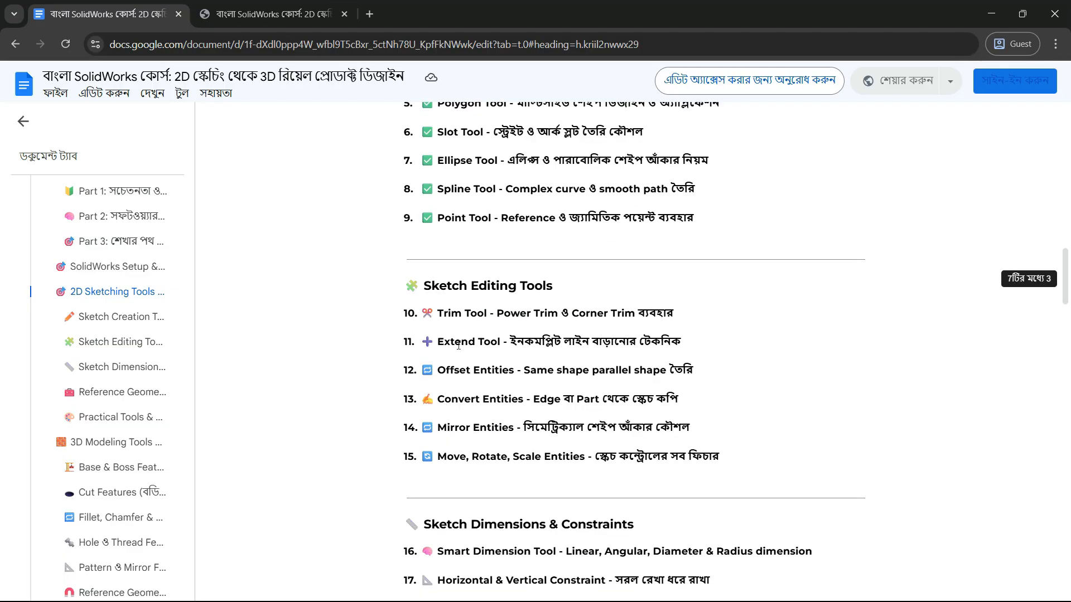
{"action": "scroll", "coordinate": [459, 345], "scroll_direction": "up", "scroll_amount": 4}
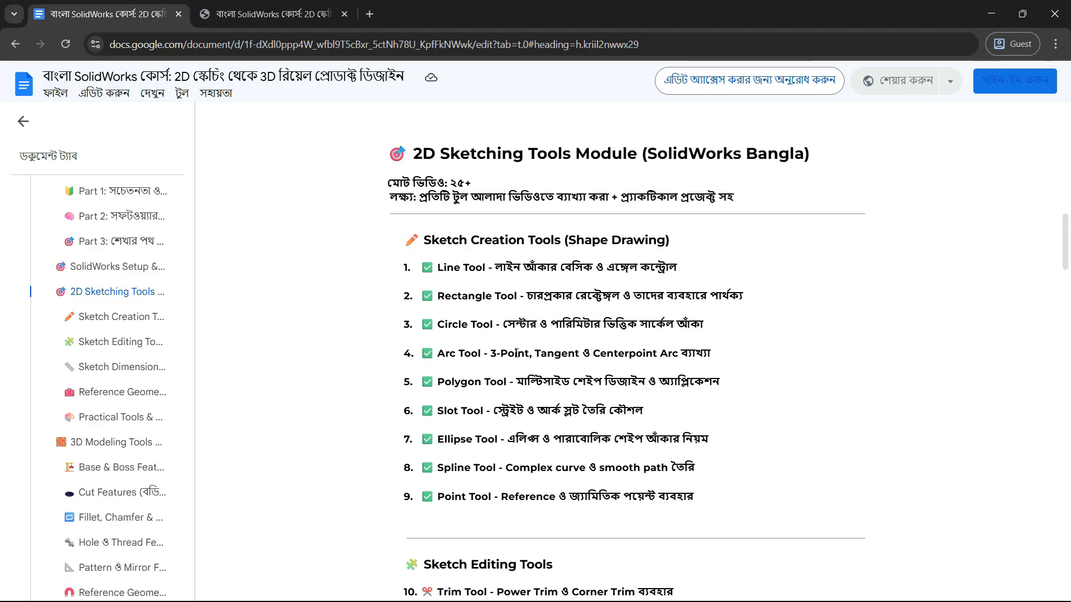
{"action": "scroll", "coordinate": [516, 353], "scroll_direction": "down", "scroll_amount": 3}
{"action": "scroll", "coordinate": [516, 354], "scroll_direction": "down", "scroll_amount": 1}
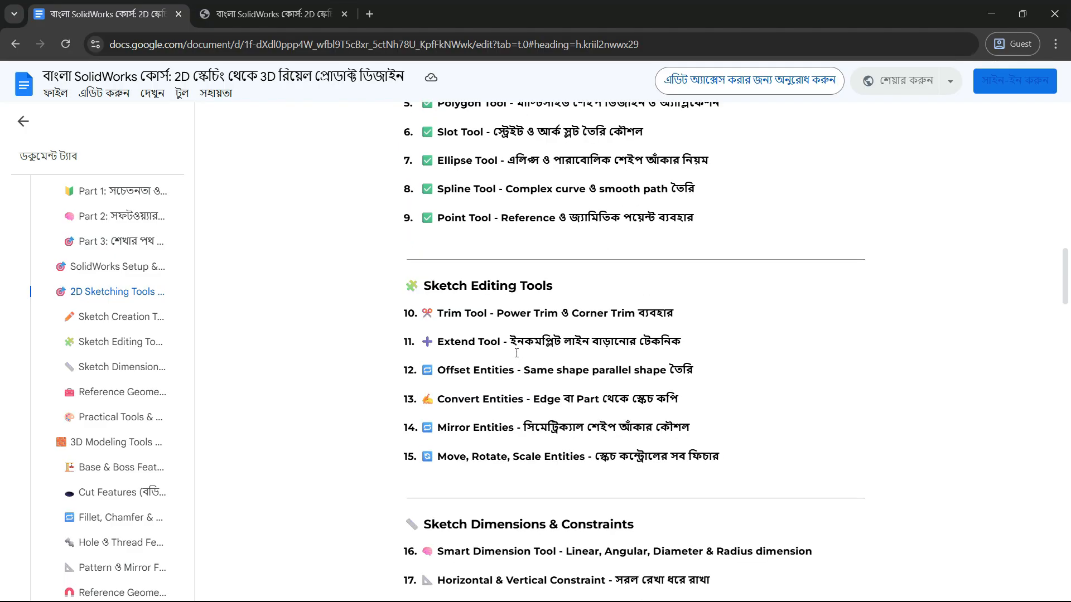
{"action": "left_click_drag", "start_coordinate": [442, 307], "coordinate": [719, 463]}
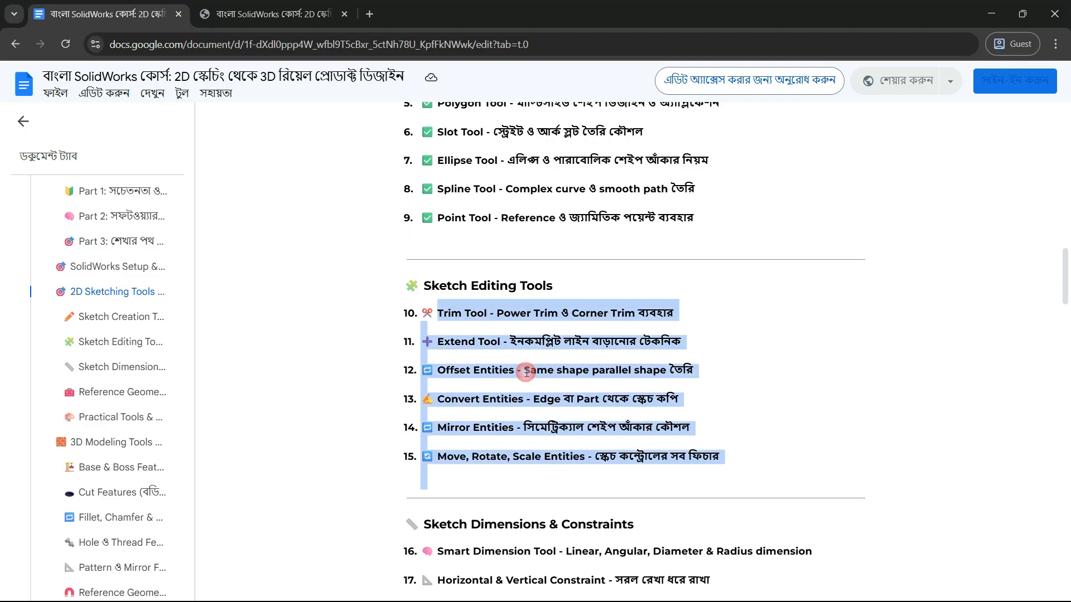
{"action": "left_click", "coordinate": [453, 305]}
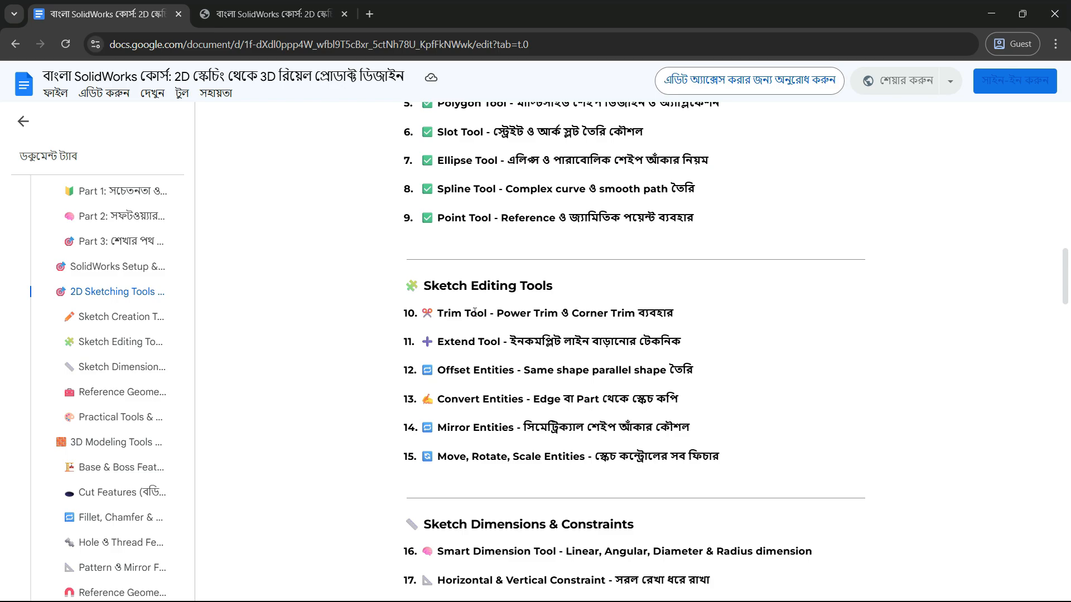
{"action": "left_click", "coordinate": [464, 339]}
{"action": "left_click_drag", "start_coordinate": [438, 371], "coordinate": [530, 372]}
{"action": "left_click_drag", "start_coordinate": [451, 401], "coordinate": [553, 397]}
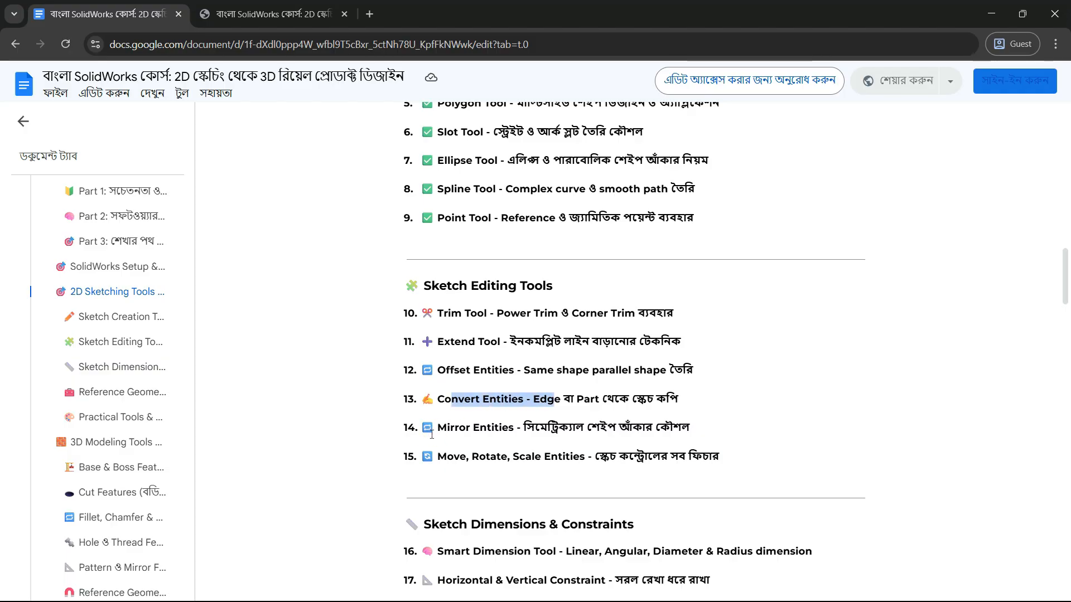
{"action": "left_click", "coordinate": [448, 432]}
{"action": "left_click_drag", "start_coordinate": [447, 432], "coordinate": [548, 429]}
{"action": "left_click_drag", "start_coordinate": [447, 458], "coordinate": [579, 458]}
{"action": "left_click", "coordinate": [634, 457]}
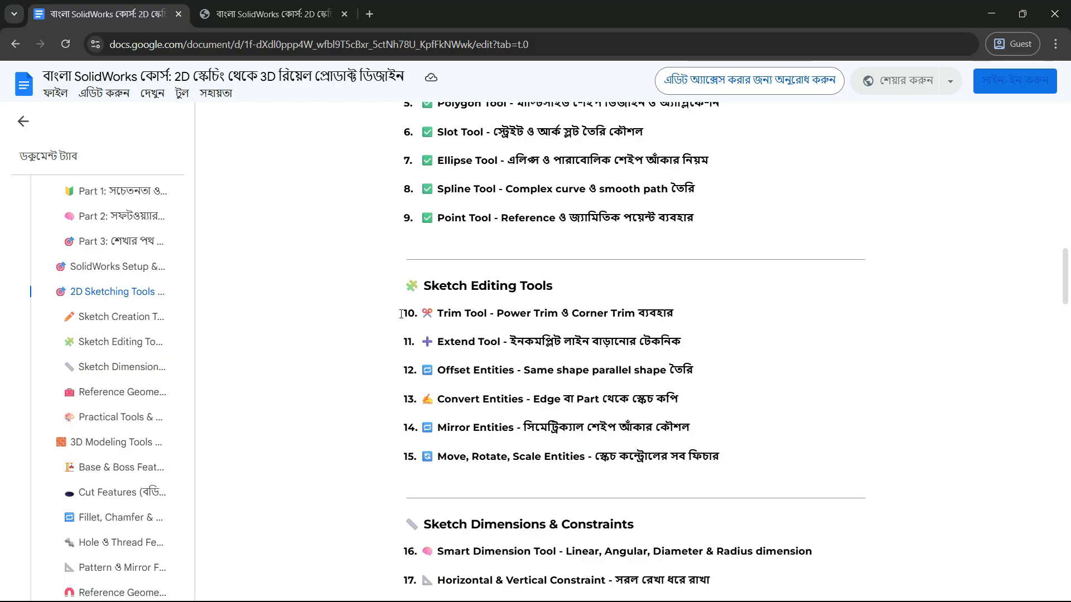
Highlight the whole Sketch Editing Tools list, items 10 to 15, and its Trim Tool entry.
{"action": "left_click_drag", "start_coordinate": [401, 315], "coordinate": [724, 464]}
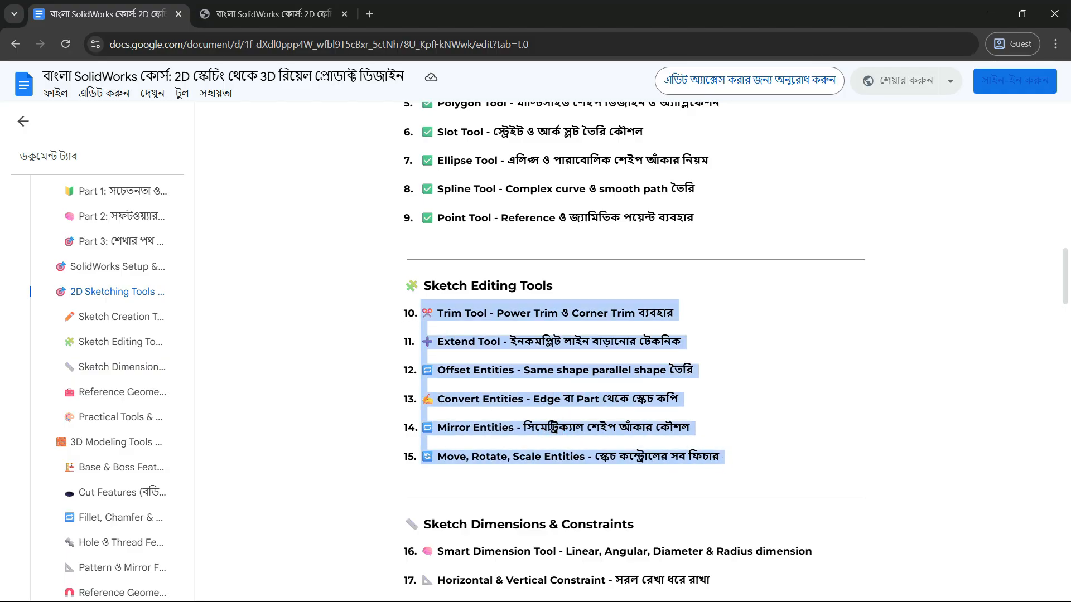
{"action": "left_click", "coordinate": [552, 427]}
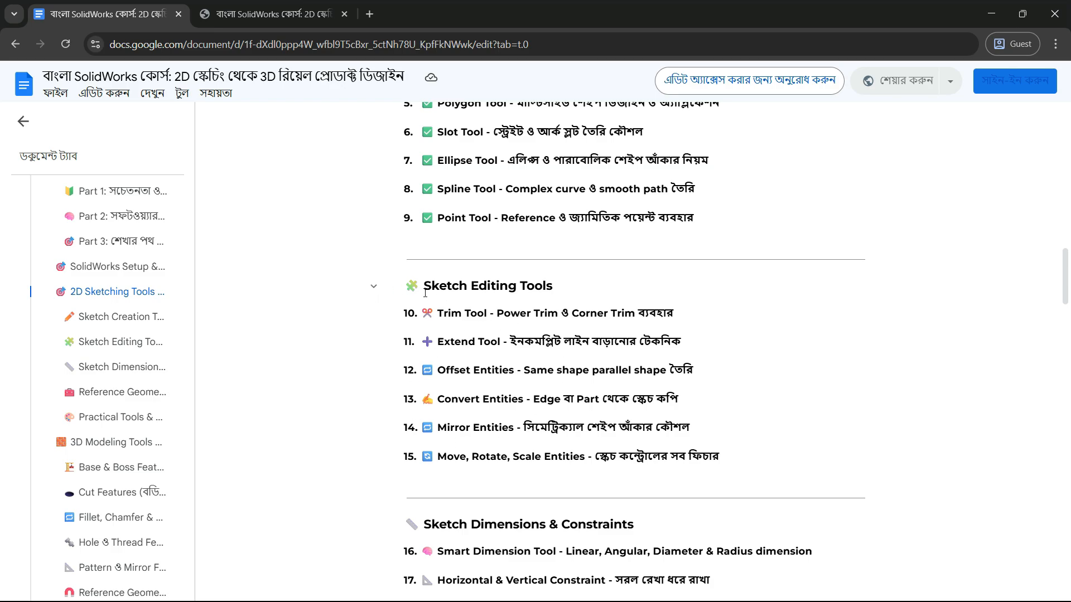
{"action": "left_click_drag", "start_coordinate": [434, 313], "coordinate": [677, 315]}
{"action": "left_click", "coordinate": [606, 327]}
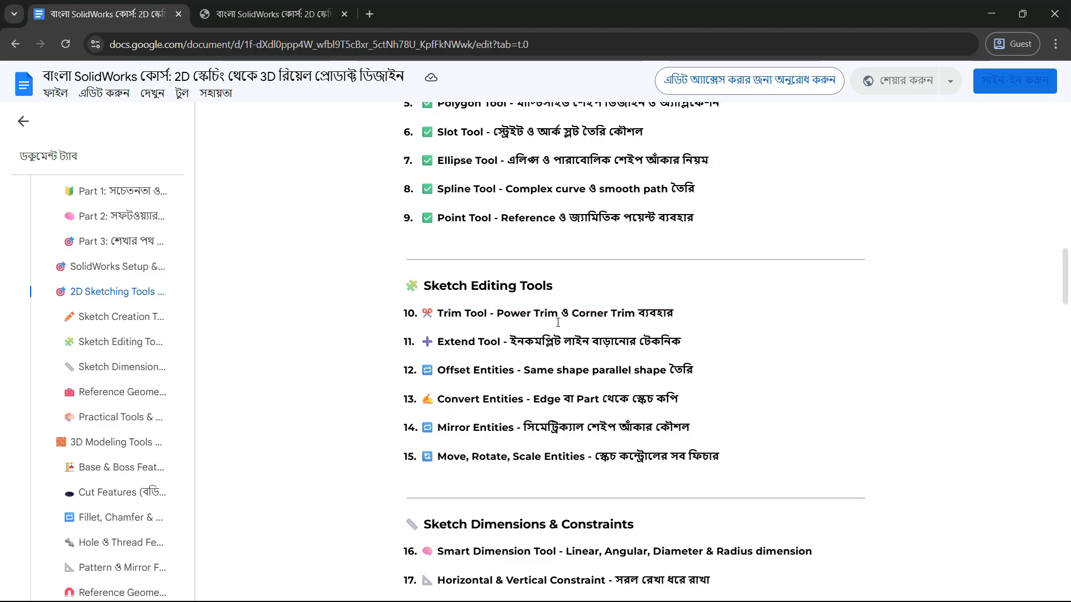
{"action": "double_click", "coordinate": [683, 342]}
Switch to the exercise PDF and browse its page thumbnails from start to end, viewing the drawings for Exercises 77 and 76.
{"action": "left_click", "coordinate": [238, 17]}
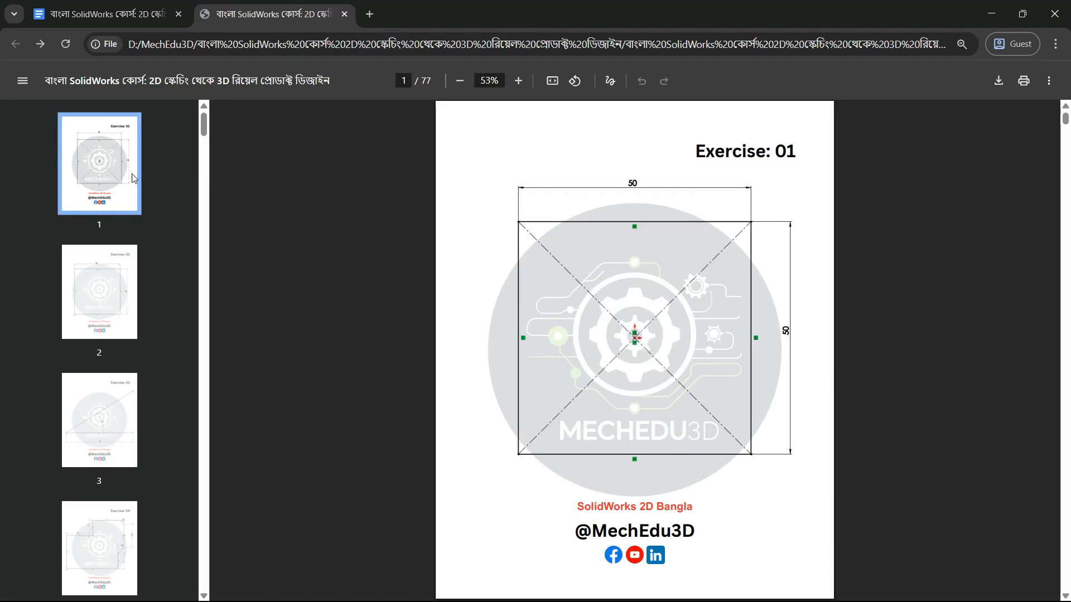
{"action": "scroll", "coordinate": [569, 356], "scroll_direction": "down", "scroll_amount": 4}
{"action": "scroll", "coordinate": [637, 433], "scroll_direction": "up", "scroll_amount": 4}
{"action": "left_click_drag", "start_coordinate": [204, 129], "coordinate": [201, 584]}
{"action": "left_click_drag", "start_coordinate": [204, 547], "coordinate": [204, 581]}
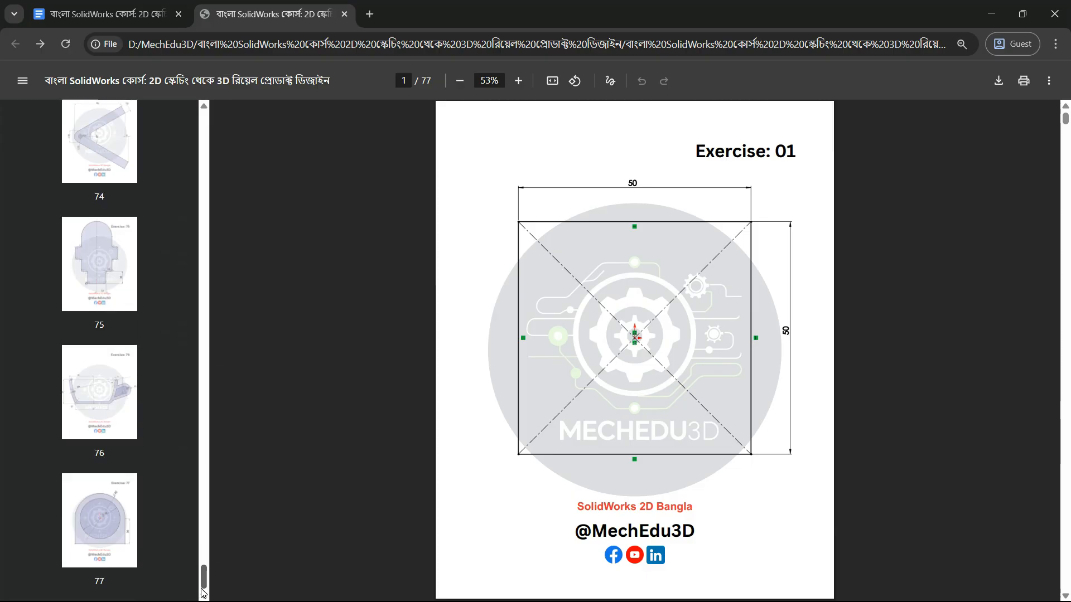
{"action": "left_click", "coordinate": [84, 539]}
{"action": "left_click", "coordinate": [89, 396]}
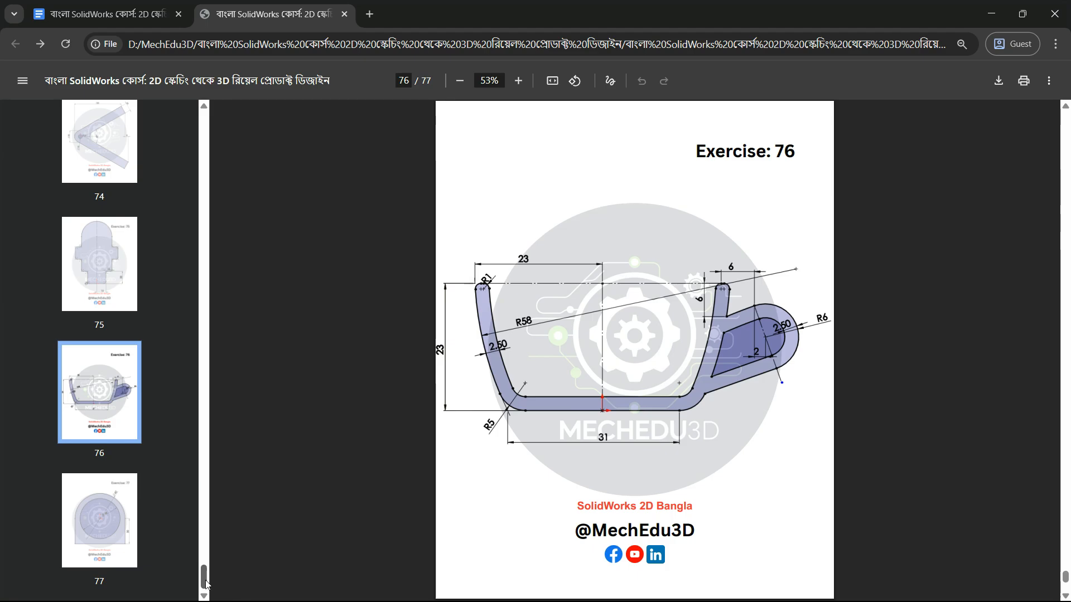
{"action": "left_click_drag", "start_coordinate": [206, 584], "coordinate": [177, 124]}
Return to the course outline and examine the Smart Dimension Tool entry under Sketch Dimensions & Constraints alongside the Exercise 76 drawing.
{"action": "left_click", "coordinate": [96, 17]}
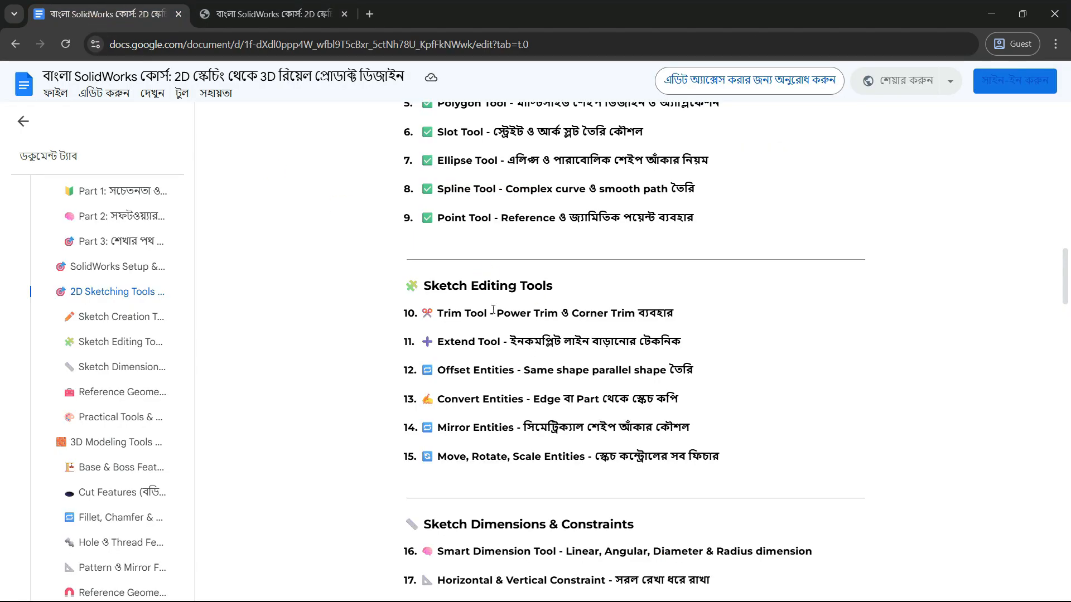
{"action": "scroll", "coordinate": [565, 403], "scroll_direction": "down", "scroll_amount": 3}
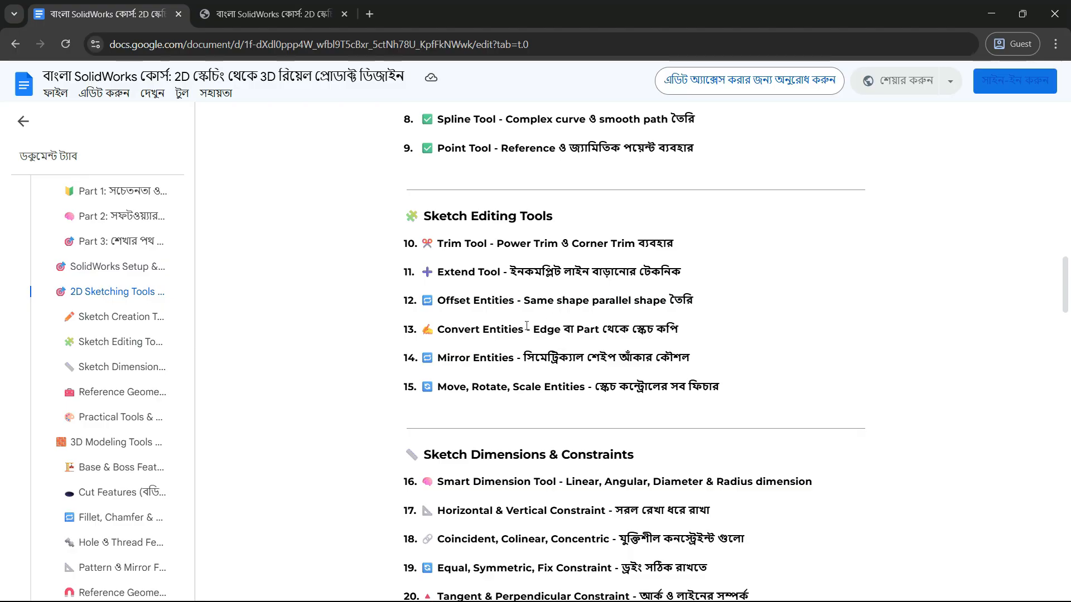
{"action": "scroll", "coordinate": [526, 326], "scroll_direction": "down", "scroll_amount": 1}
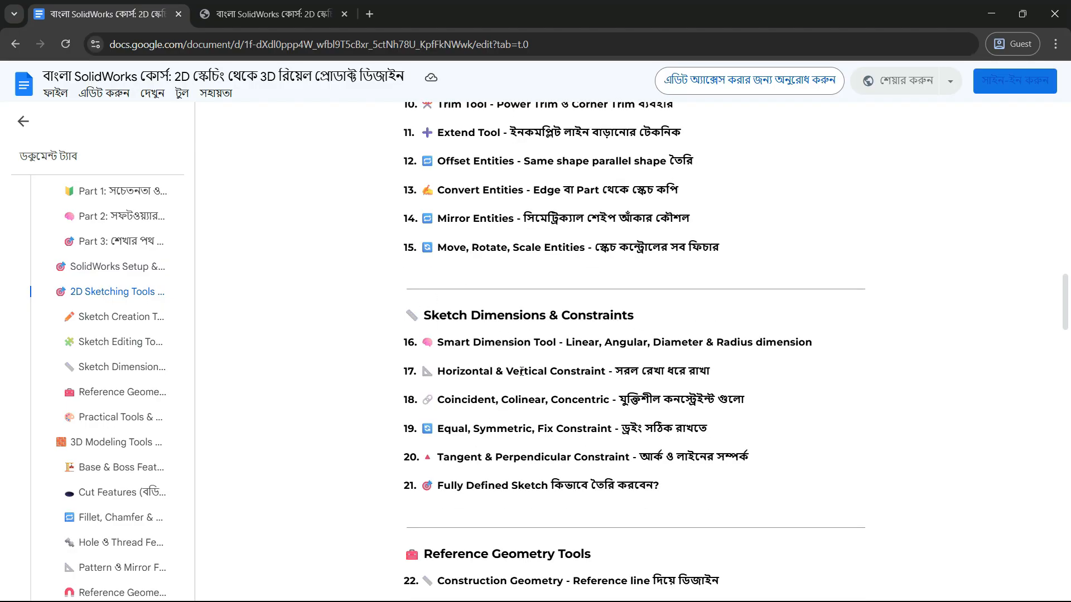
{"action": "scroll", "coordinate": [739, 384], "scroll_direction": "up", "scroll_amount": 1}
{"action": "left_click_drag", "start_coordinate": [437, 412], "coordinate": [814, 411]}
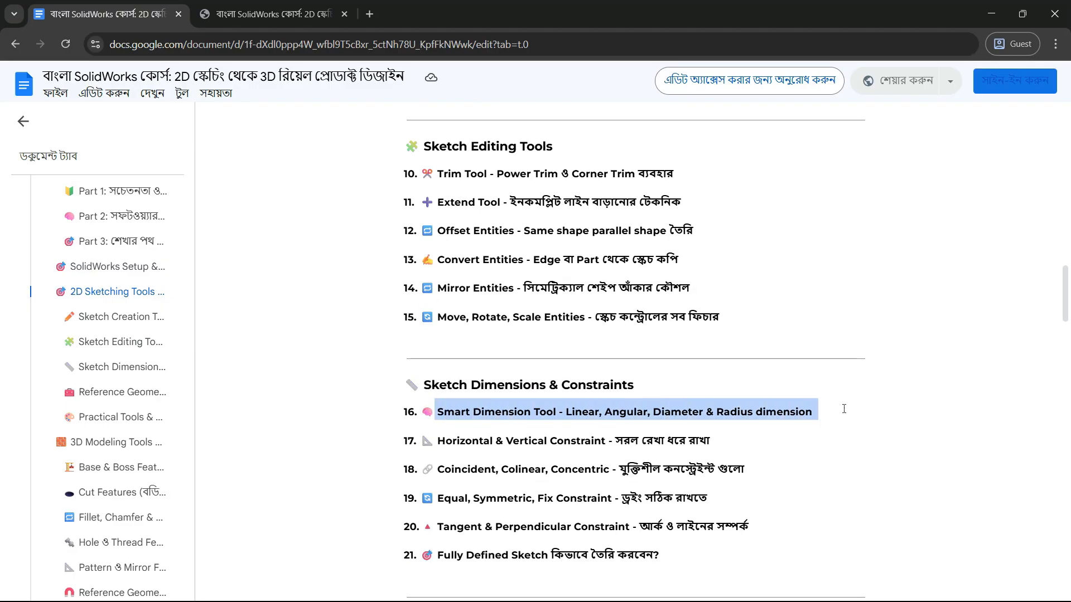
{"action": "left_click", "coordinate": [683, 420]}
{"action": "left_click", "coordinate": [242, 14]}
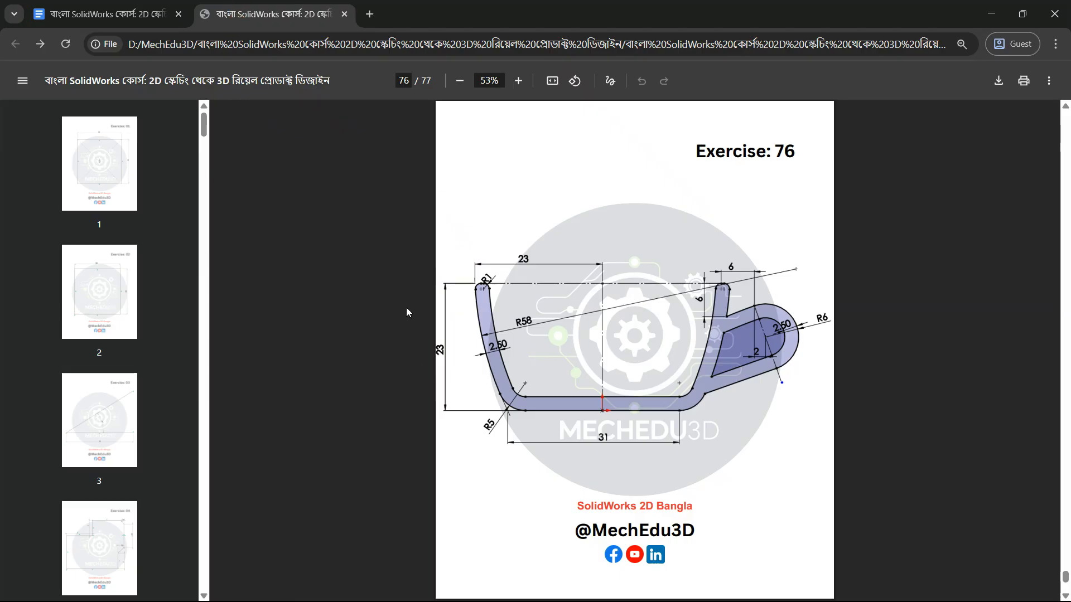
{"action": "left_click", "coordinate": [106, 14]}
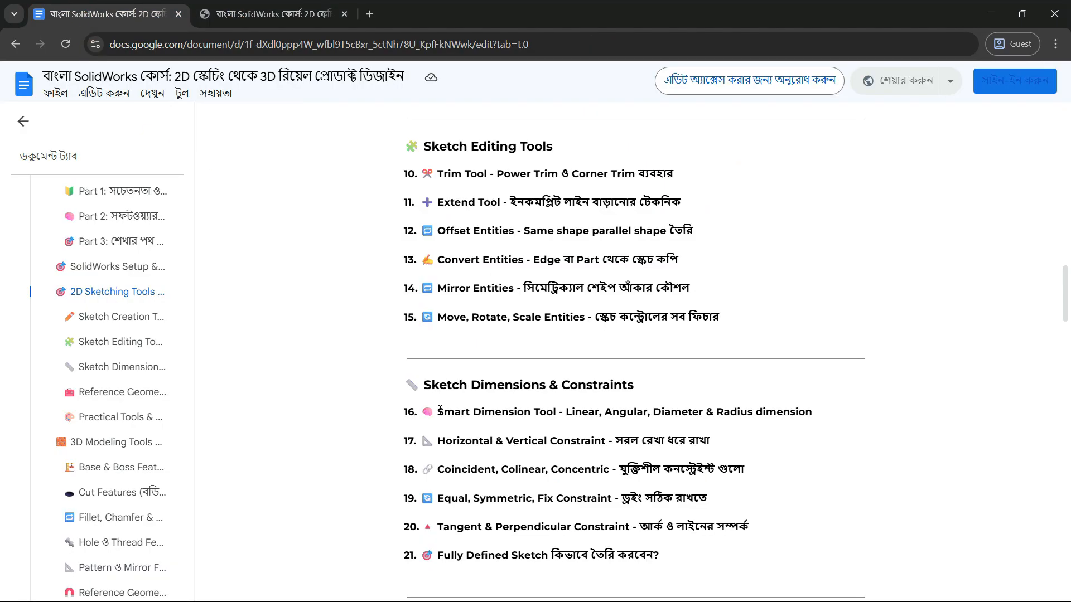
{"action": "left_click_drag", "start_coordinate": [441, 411], "coordinate": [816, 413]}
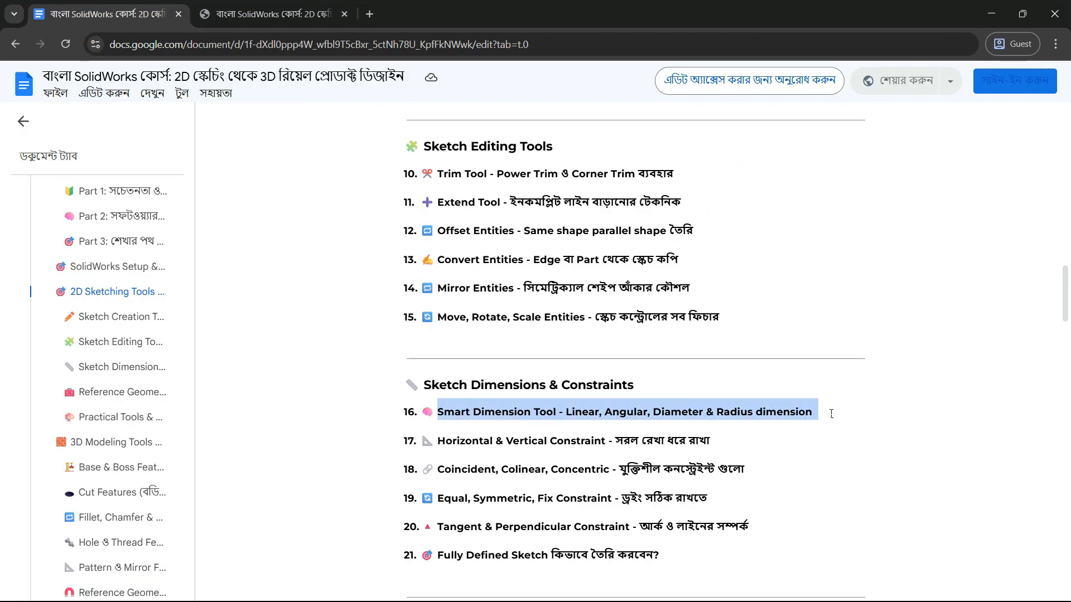
{"action": "left_click", "coordinate": [592, 417]}
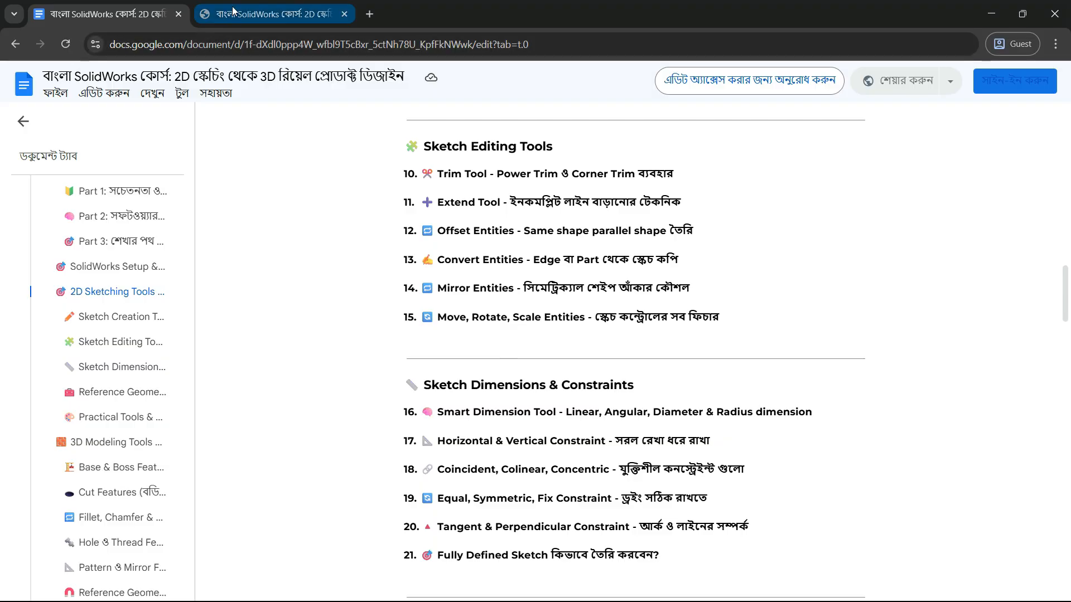
{"action": "left_click", "coordinate": [274, 14]}
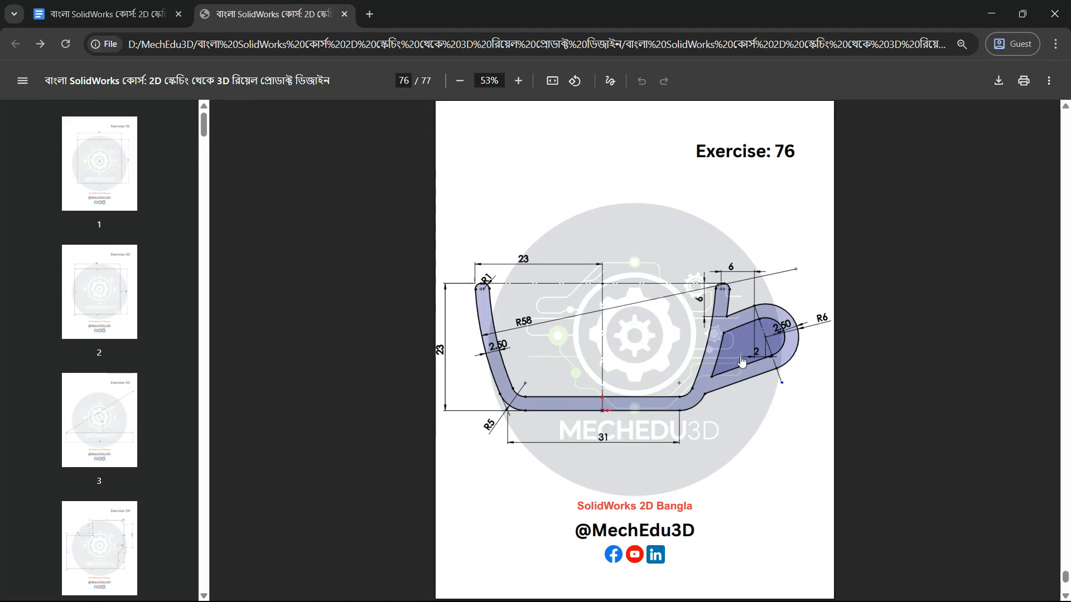
{"action": "left_click", "coordinate": [70, 15]}
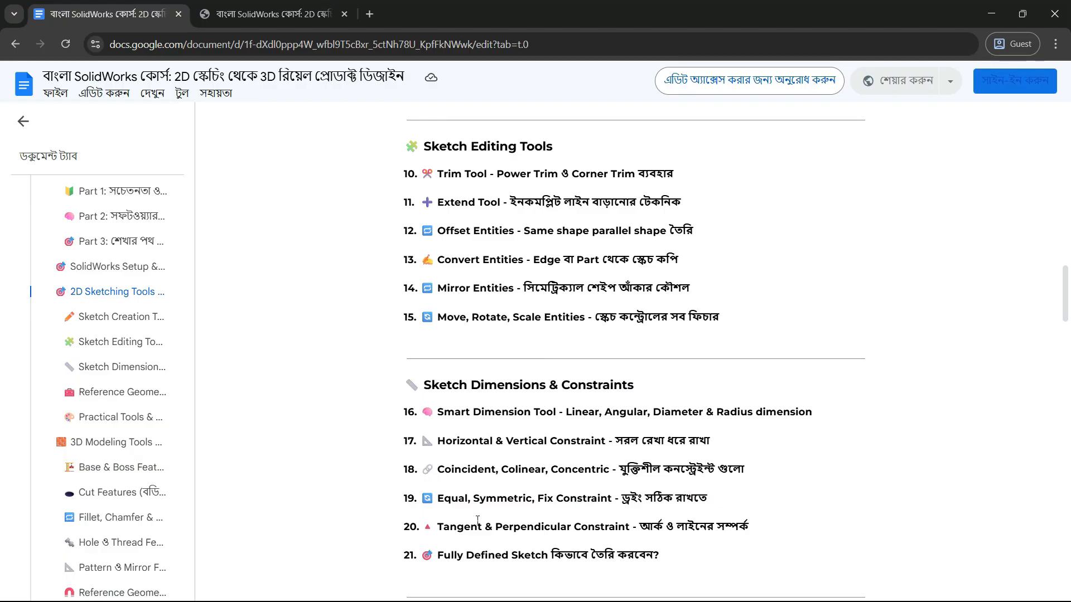
{"action": "left_click", "coordinate": [256, 16]}
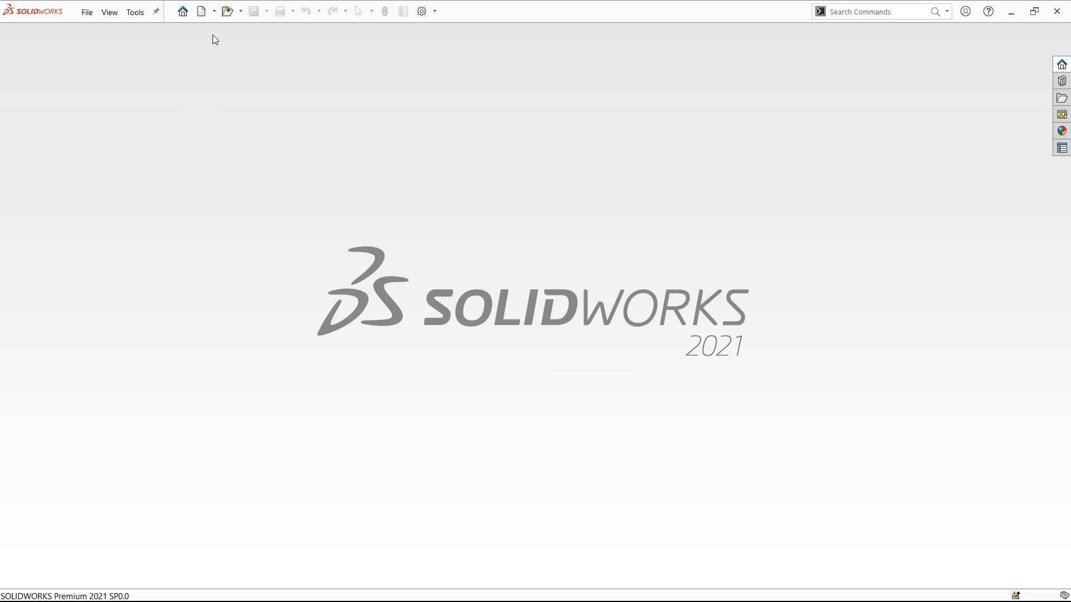
Create a new part in SolidWorks and open a sketch on the Front Plane.
{"action": "left_click", "coordinate": [202, 11]}
{"action": "left_click", "coordinate": [267, 143]}
{"action": "key", "text": "Return"}
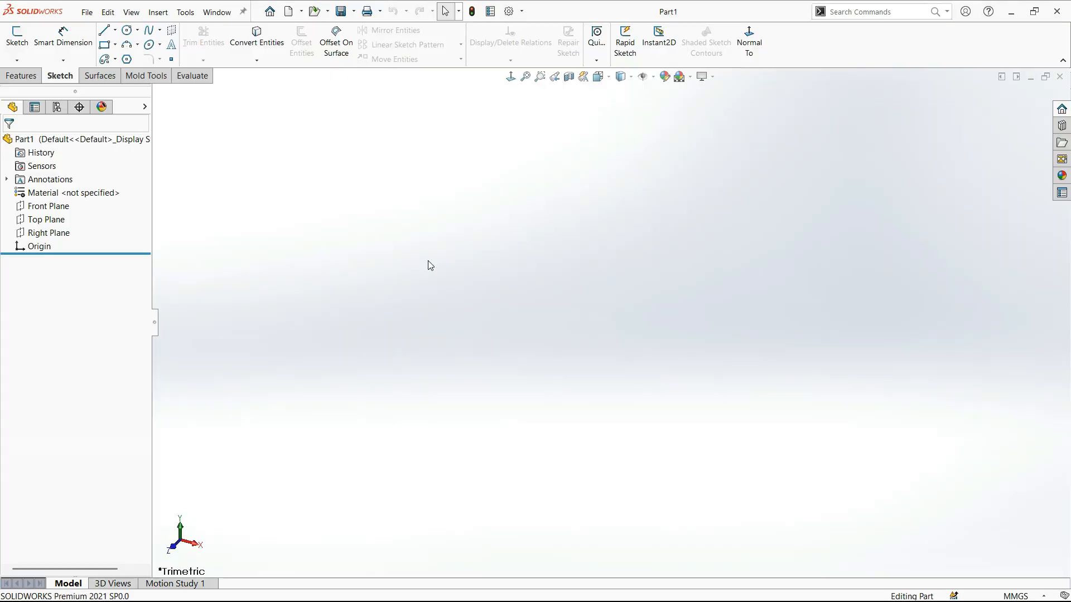
{"action": "left_click", "coordinate": [39, 210]}
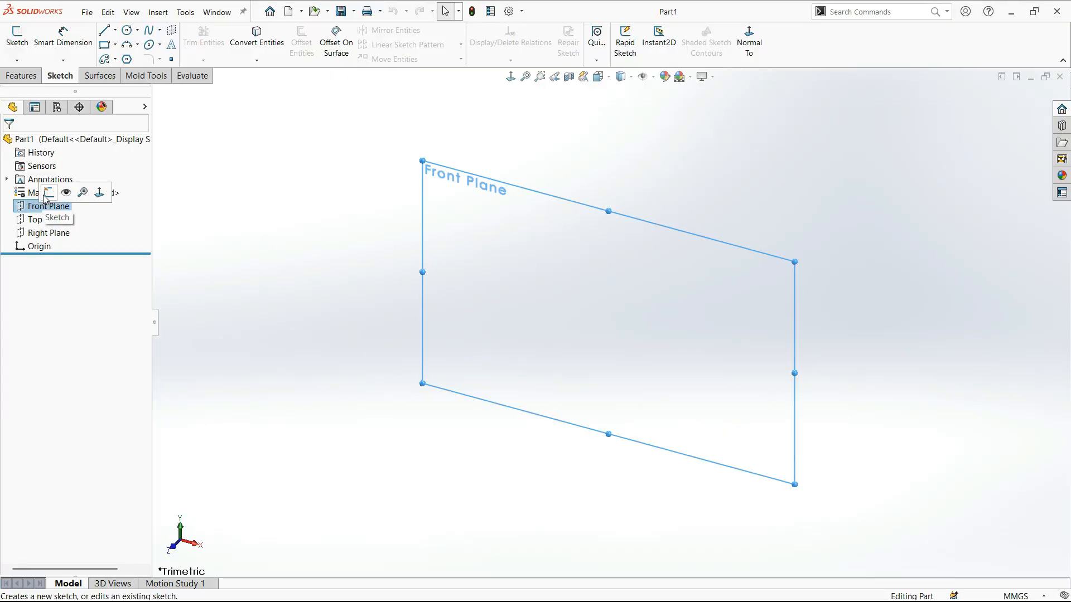
{"action": "left_click", "coordinate": [44, 191]}
{"action": "left_click", "coordinate": [270, 226]}
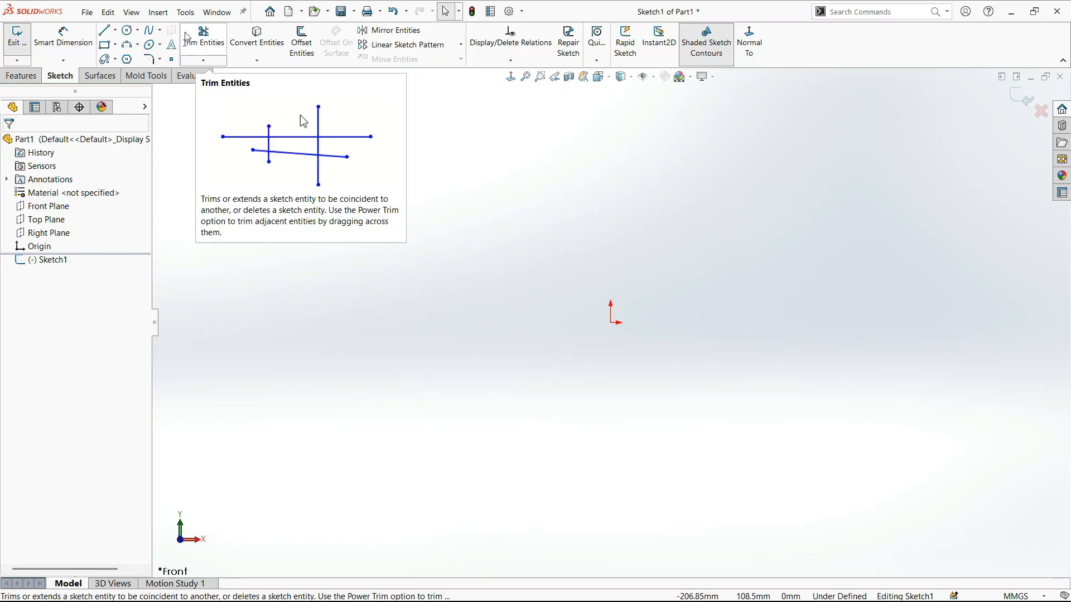
Sketch two connected lines forming an inverted V above the origin, the descending second line about 92 mm long.
{"action": "left_click", "coordinate": [105, 34]}
{"action": "left_click", "coordinate": [419, 322]}
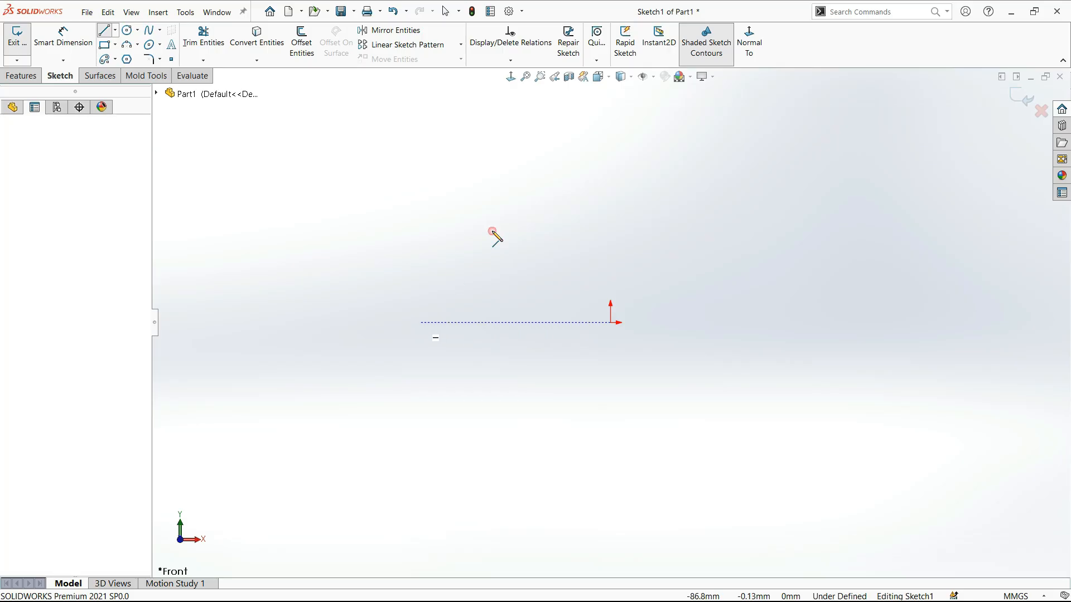
{"action": "left_click", "coordinate": [586, 156]}
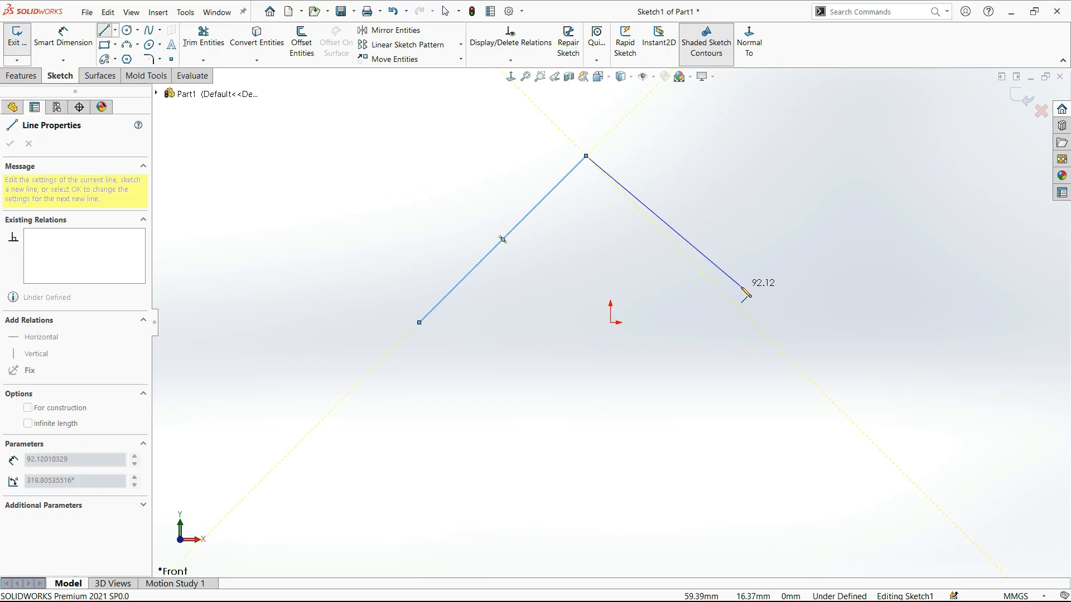
{"action": "double_click", "coordinate": [742, 288]}
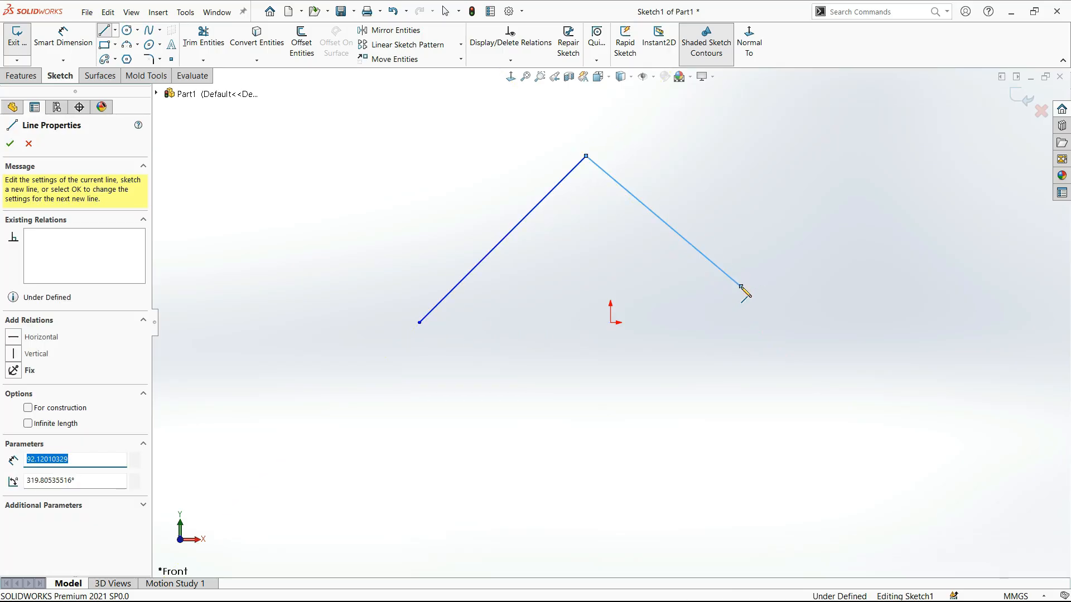
{"action": "left_click", "coordinate": [107, 31]}
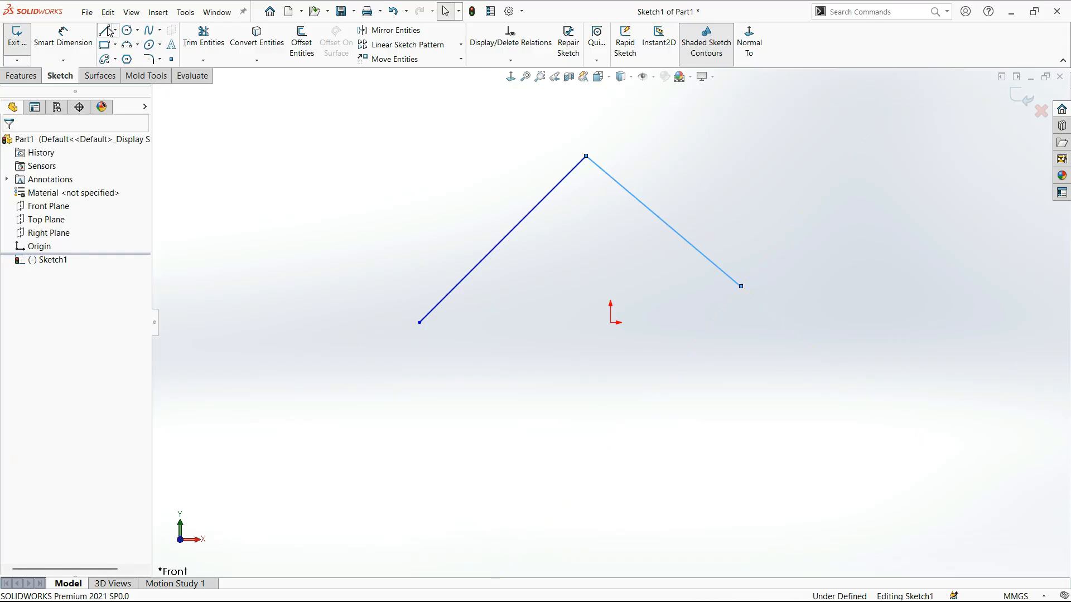
Sketch a line about 113 mm long across the descending line, and connect its lower end to the midpoint of the first line.
{"action": "left_click", "coordinate": [107, 31]}
{"action": "left_click_drag", "start_coordinate": [752, 161], "coordinate": [541, 292]}
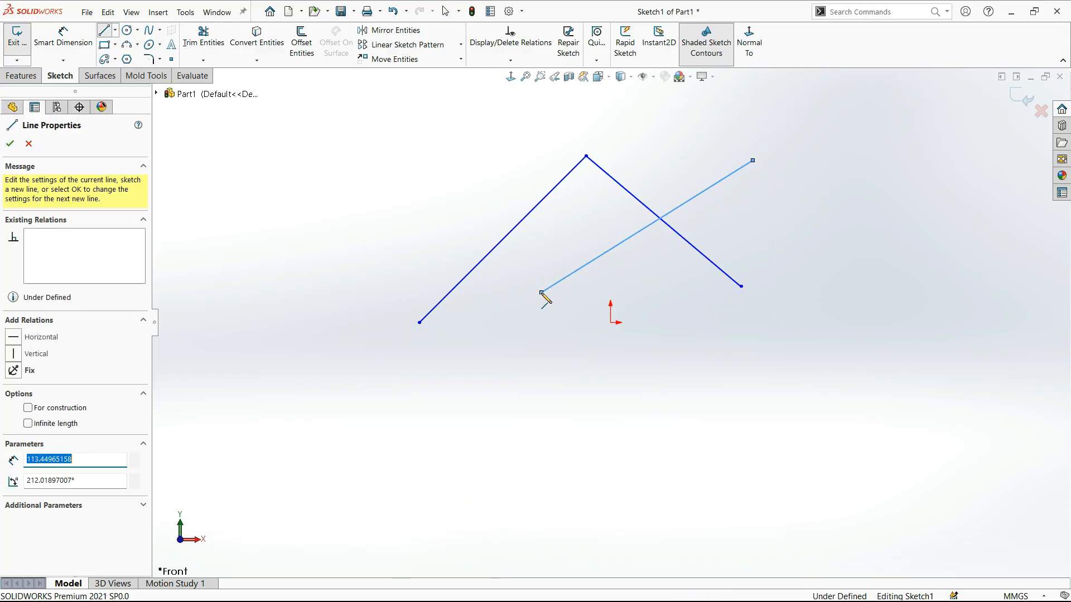
{"action": "left_click", "coordinate": [541, 293]}
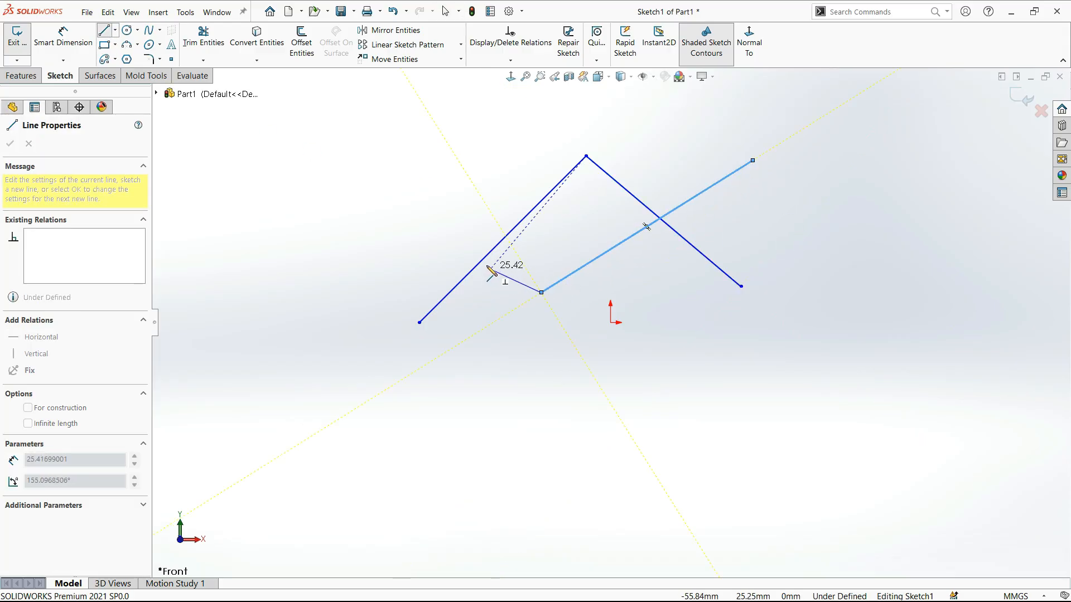
{"action": "left_click", "coordinate": [503, 240]}
{"action": "key", "text": "Escape"}
{"action": "key", "text": "f"}
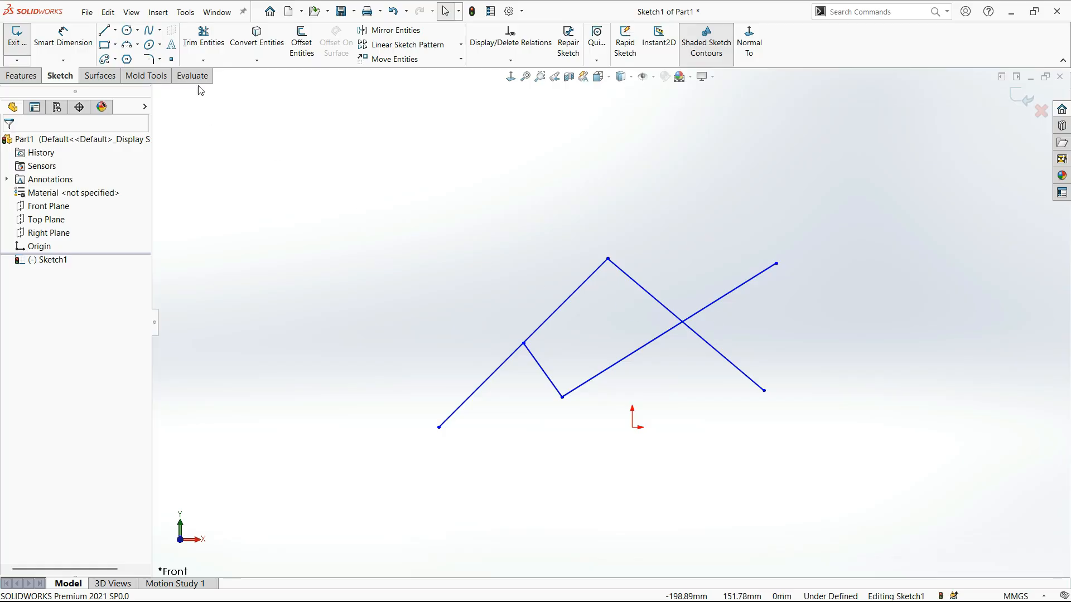
Power trim the three overhanging line ends outside the quadrilateral, and undo the trim.
{"action": "left_click", "coordinate": [203, 36]}
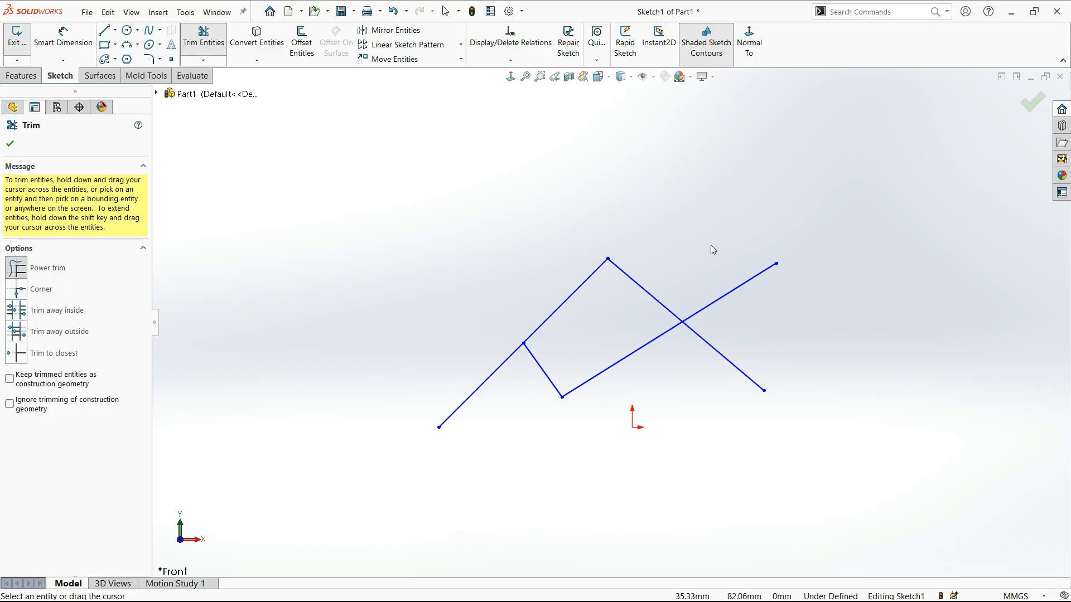
{"action": "mouse_move", "coordinate": [711, 245]}
{"action": "left_mouse_down"}
{"action": "mouse_move", "coordinate": [697, 284]}
{"action": "mouse_move", "coordinate": [718, 302]}
{"action": "mouse_move", "coordinate": [713, 363]}
{"action": "mouse_move", "coordinate": [619, 415]}
{"action": "mouse_move", "coordinate": [495, 413]}
{"action": "mouse_move", "coordinate": [422, 346]}
{"action": "left_mouse_up"}
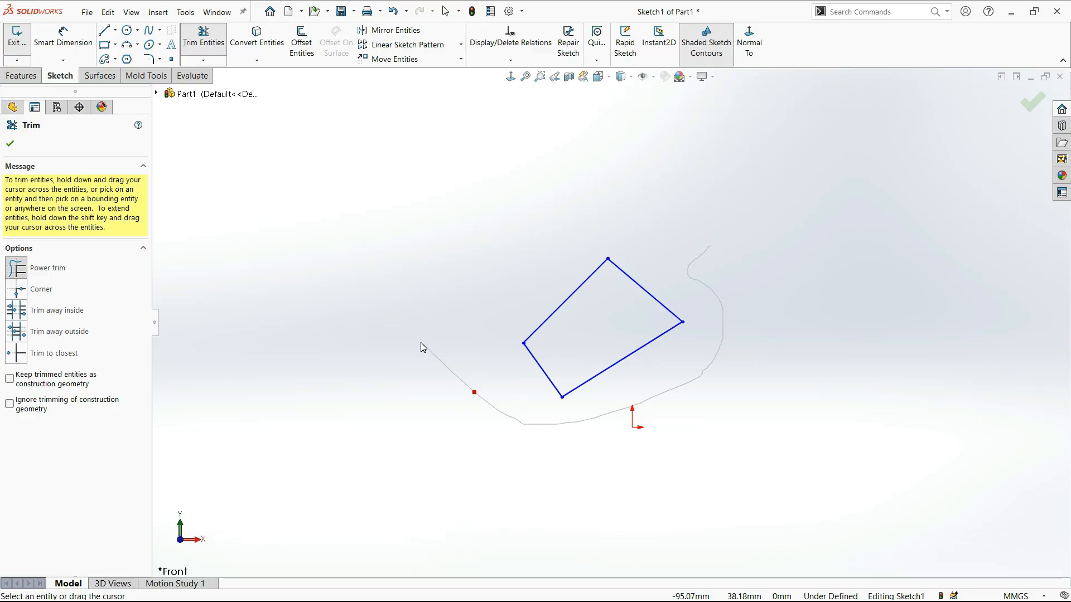
{"action": "left_click_drag", "start_coordinate": [421, 343], "coordinate": [420, 343]}
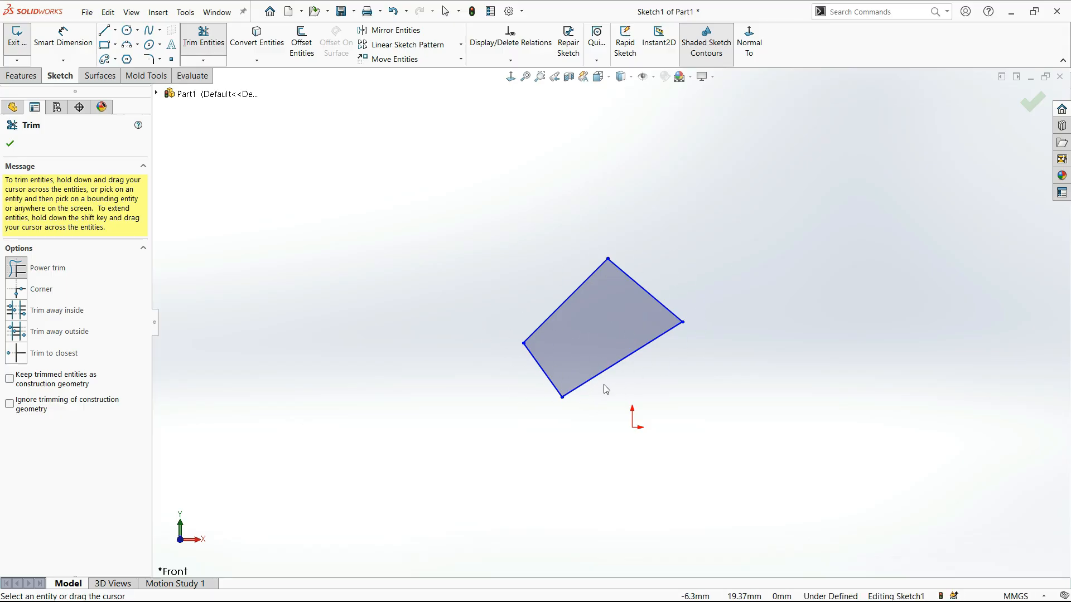
{"action": "left_click", "coordinate": [446, 316]}
{"action": "key", "text": "ctrl+z"}
Repeat the power trim in one sweep around the quadrilateral to remove its overhanging ends, and undo it again.
{"action": "left_click", "coordinate": [196, 34]}
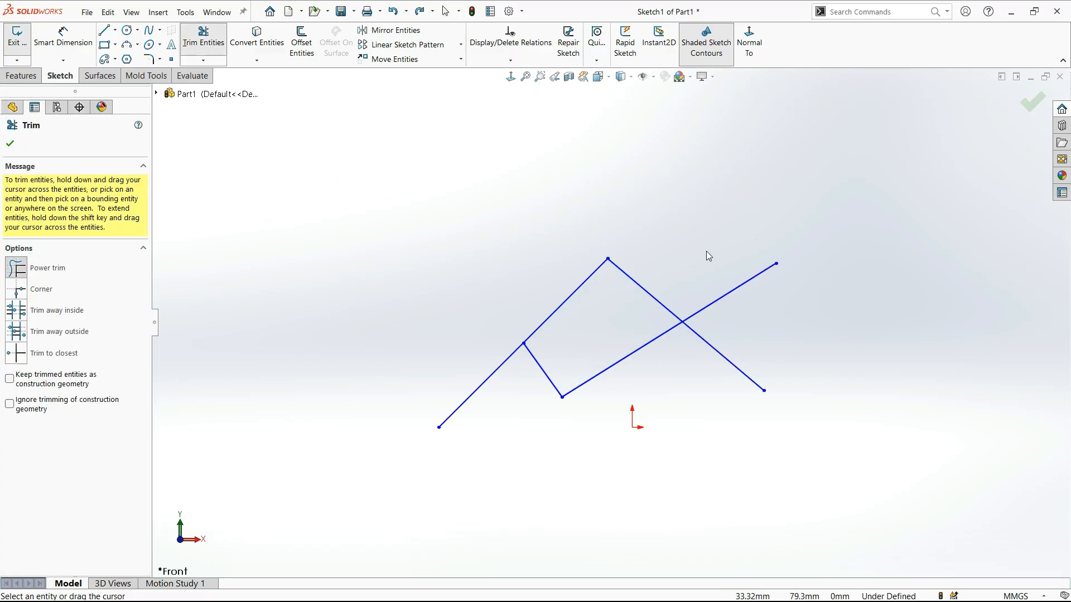
{"action": "mouse_move", "coordinate": [706, 251]}
{"action": "left_mouse_down"}
{"action": "mouse_move", "coordinate": [728, 332]}
{"action": "mouse_move", "coordinate": [626, 400]}
{"action": "mouse_move", "coordinate": [512, 445]}
{"action": "mouse_move", "coordinate": [373, 336]}
{"action": "left_mouse_up"}
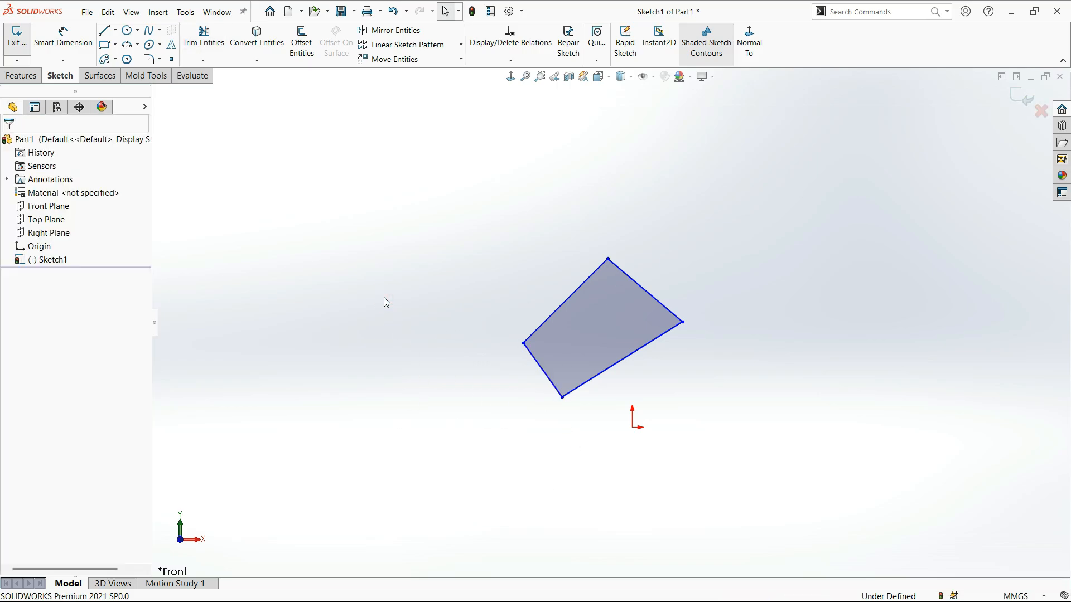
{"action": "key", "text": "ctrl+z"}
Trim the descending line and the long crossing line to a corner at their intersection, and undo the corner trim.
{"action": "left_click", "coordinate": [203, 43]}
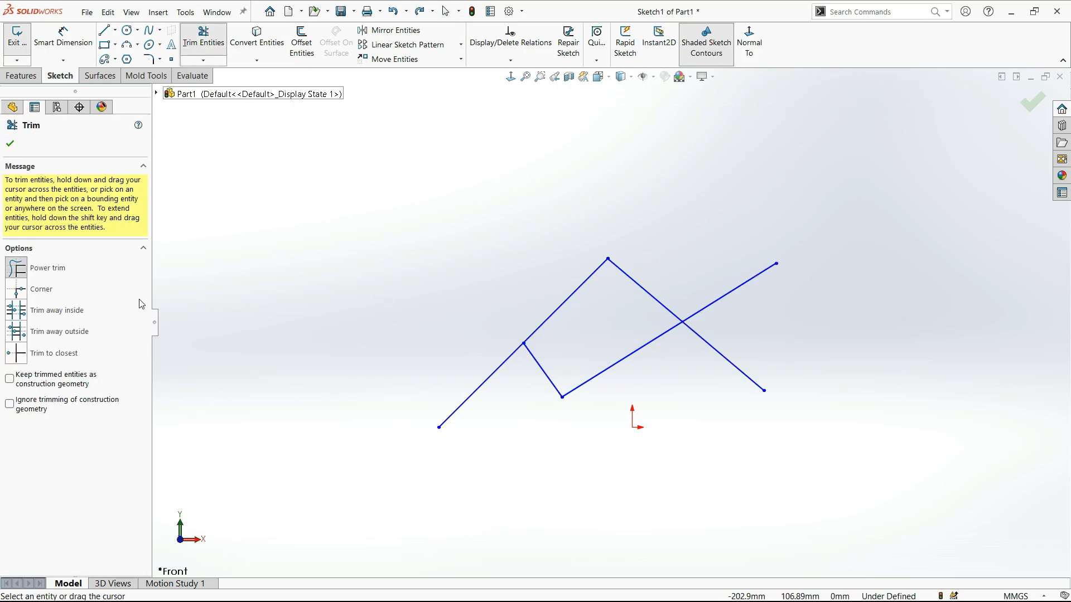
{"action": "left_click", "coordinate": [18, 294]}
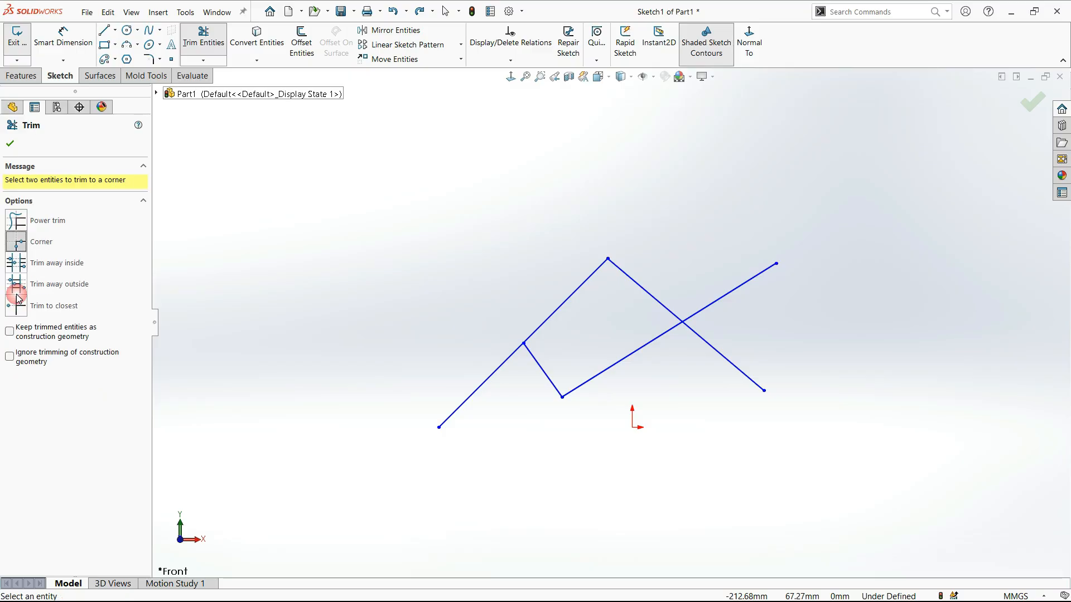
{"action": "left_click", "coordinate": [670, 331]}
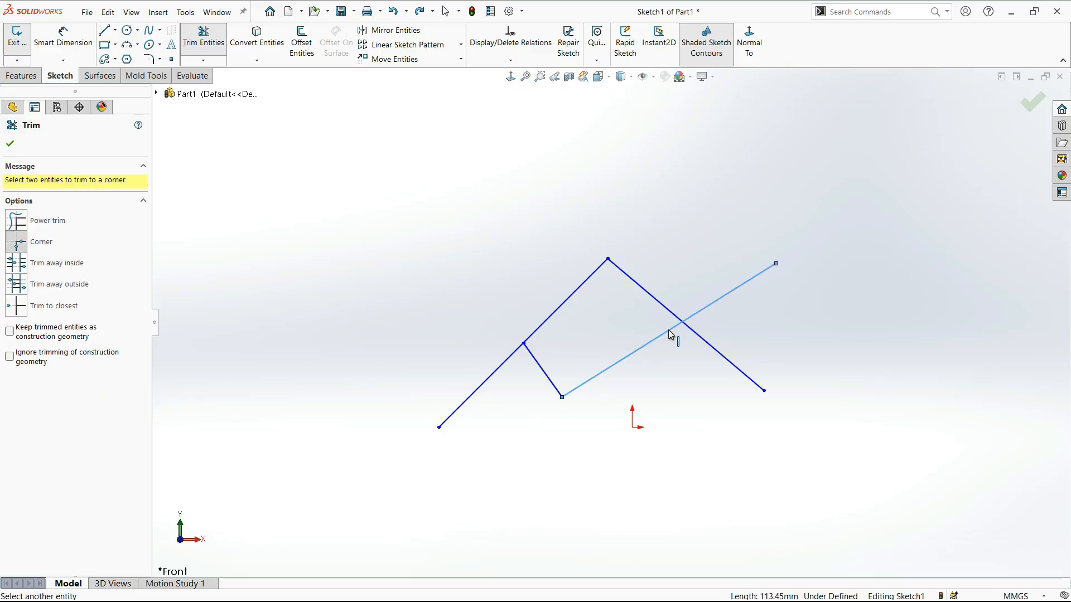
{"action": "left_click", "coordinate": [676, 316]}
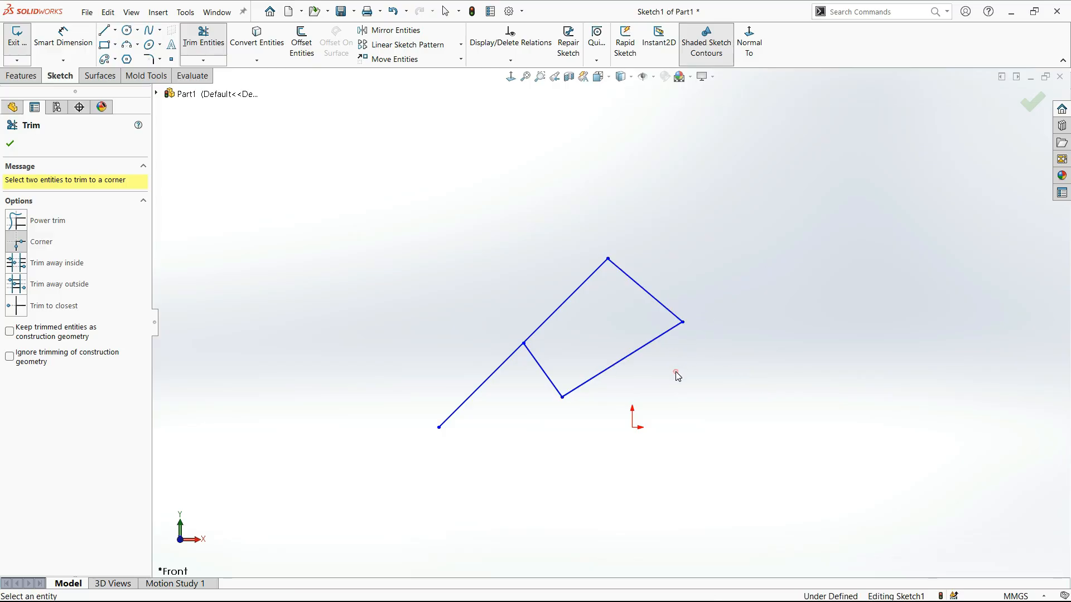
{"action": "key", "text": "Escape"}
{"action": "key", "text": "ctrl+z"}
Examine the intersection of the descending line and the long crossing line up close.
{"action": "scroll", "coordinate": [676, 346], "scroll_direction": "up", "scroll_amount": 3}
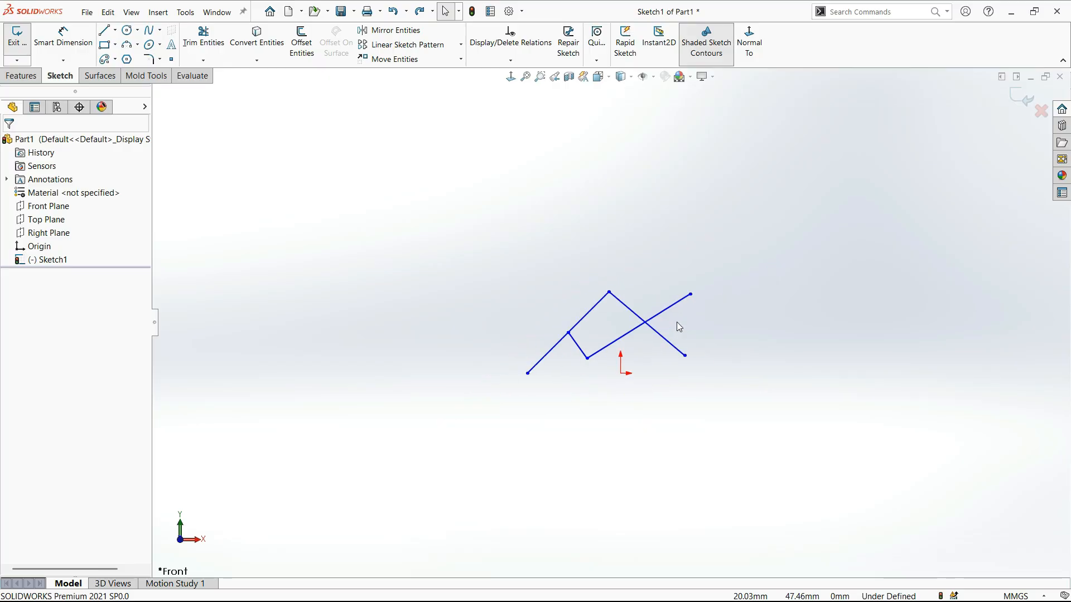
{"action": "scroll", "coordinate": [676, 326], "scroll_direction": "down", "scroll_amount": 2}
{"action": "scroll", "coordinate": [636, 329], "scroll_direction": "down", "scroll_amount": 5}
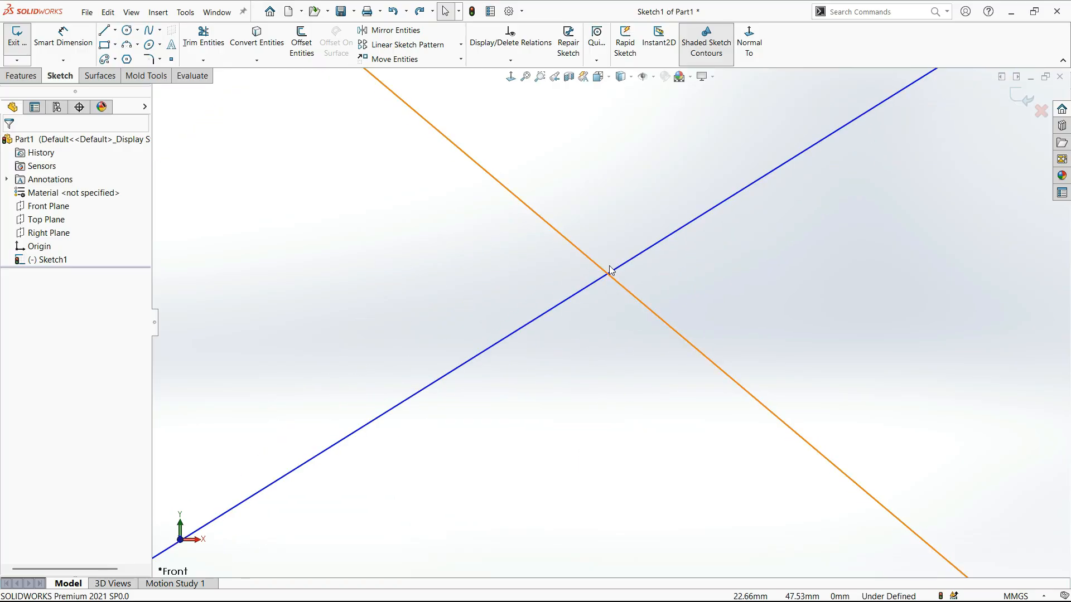
{"action": "scroll", "coordinate": [558, 273], "scroll_direction": "down", "scroll_amount": 4}
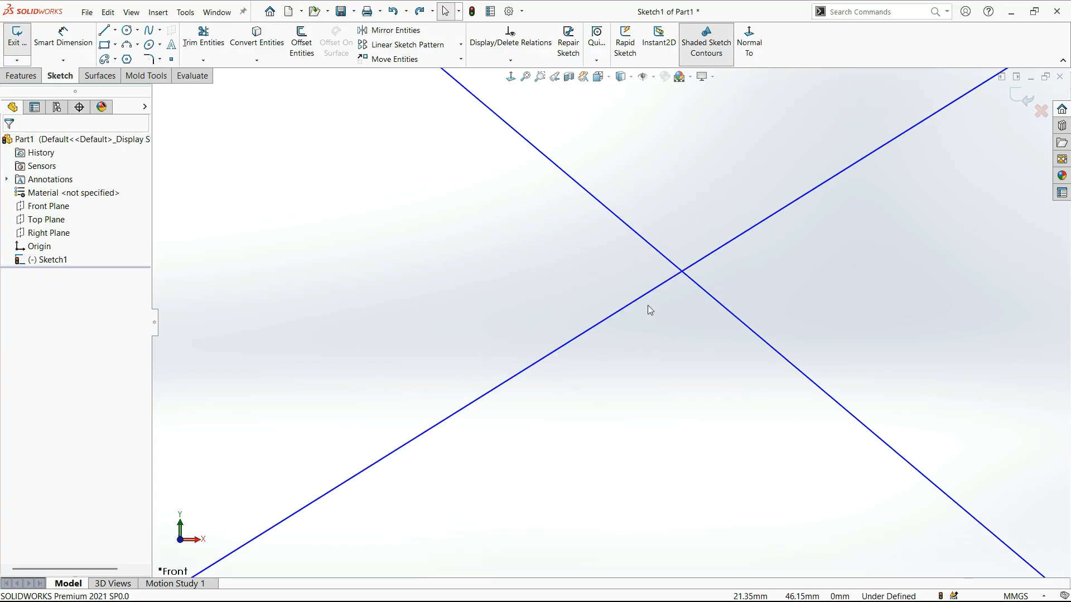
{"action": "scroll", "coordinate": [648, 307], "scroll_direction": "up", "scroll_amount": 3}
{"action": "scroll", "coordinate": [908, 243], "scroll_direction": "down", "scroll_amount": 2}
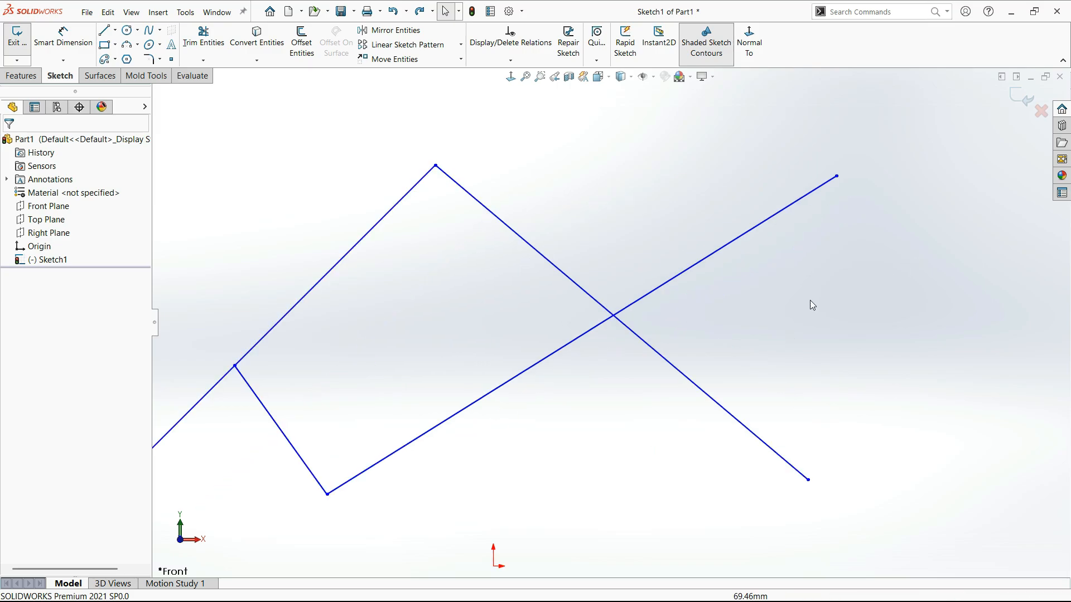
{"action": "scroll", "coordinate": [725, 328], "scroll_direction": "down", "scroll_amount": 2}
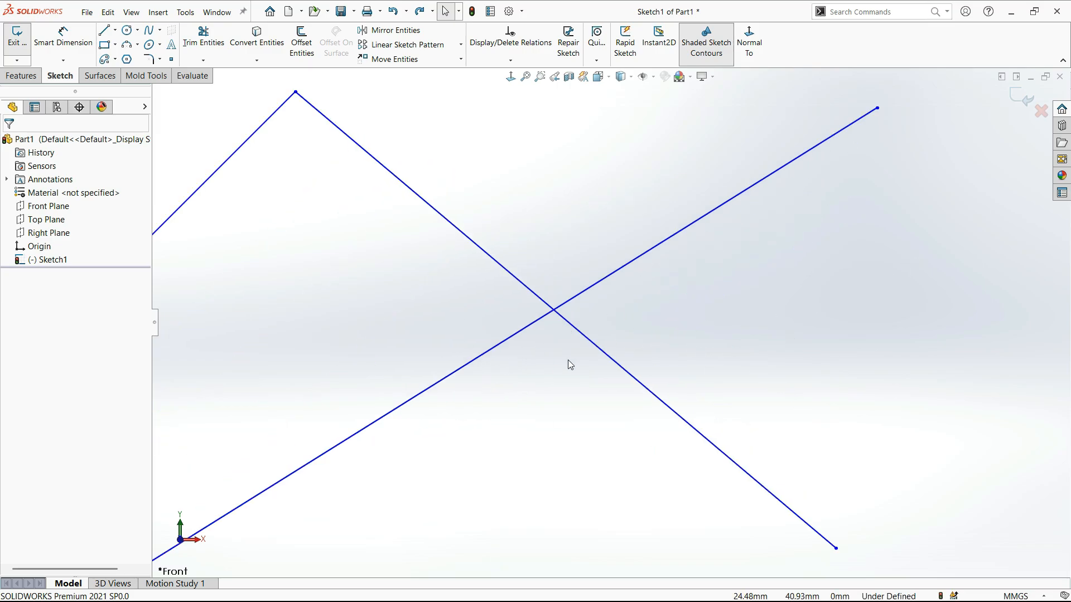
{"action": "left_click", "coordinate": [555, 313]}
{"action": "left_click", "coordinate": [552, 334]}
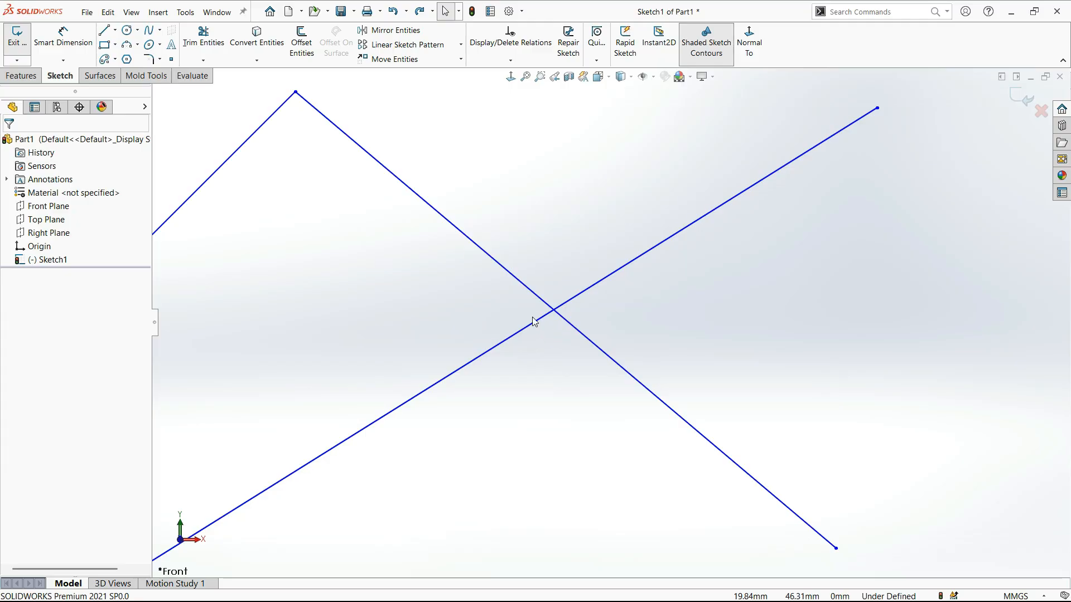
Corner trim the two crossing lines at their intersection, and the first line where the short connecting line meets it.
{"action": "left_click", "coordinate": [204, 50]}
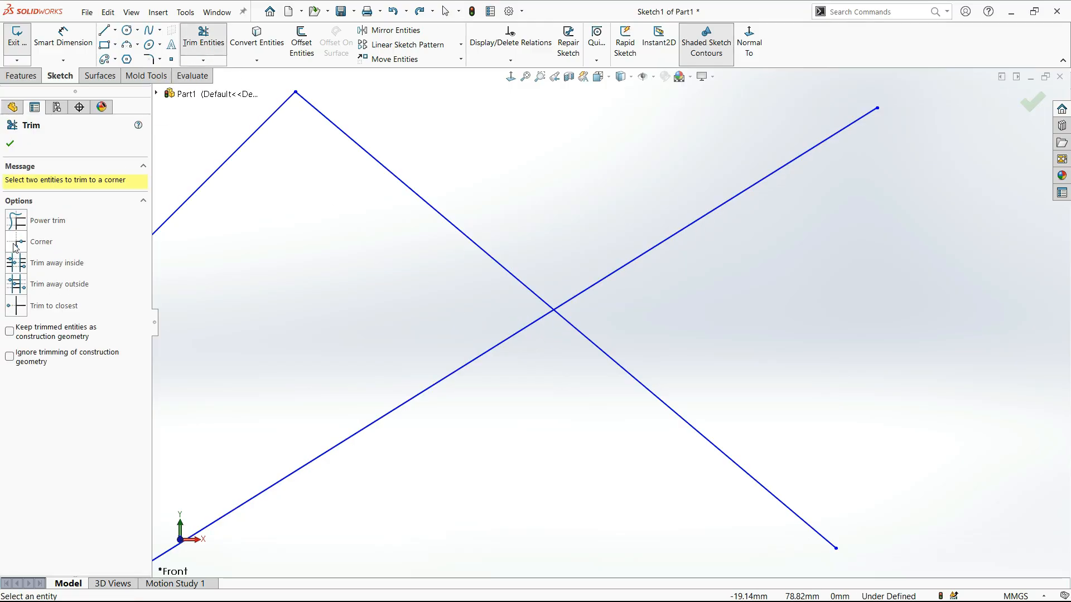
{"action": "left_click", "coordinate": [532, 327]}
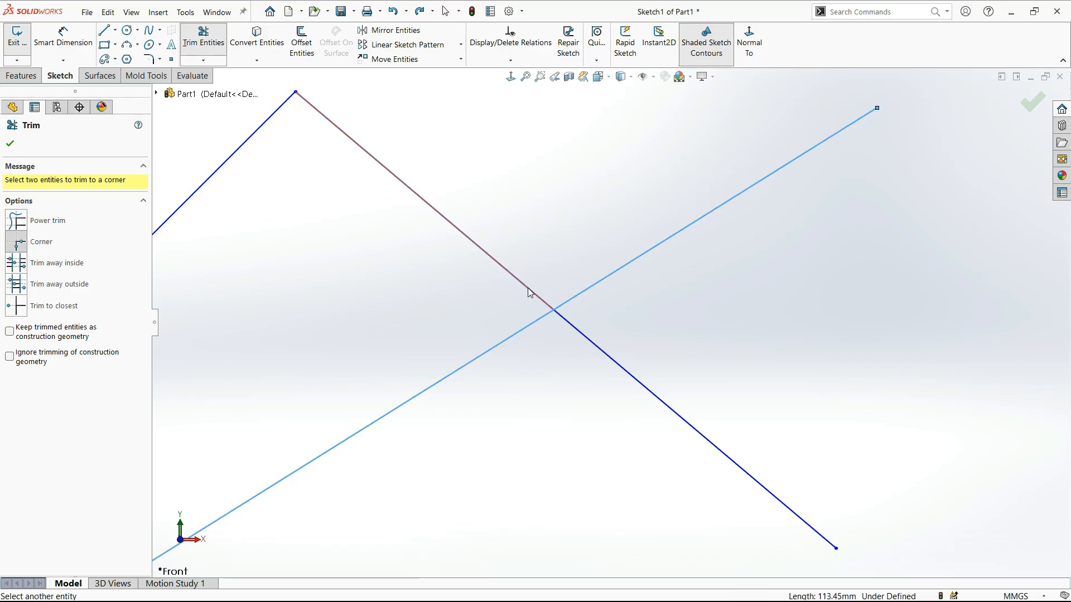
{"action": "left_click", "coordinate": [528, 289]}
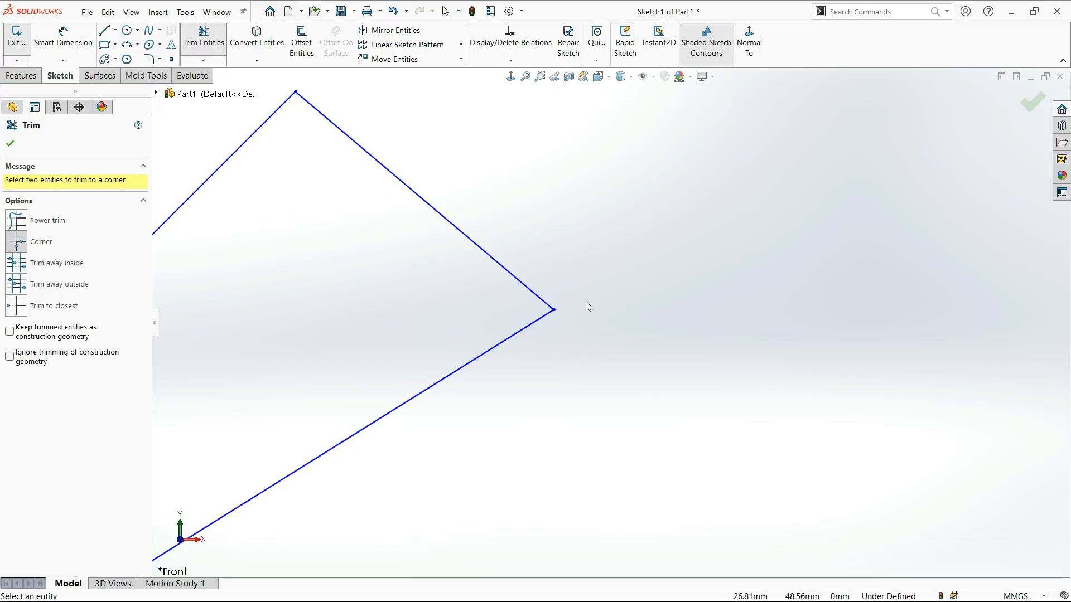
{"action": "key", "text": "f"}
{"action": "left_click", "coordinate": [373, 355]}
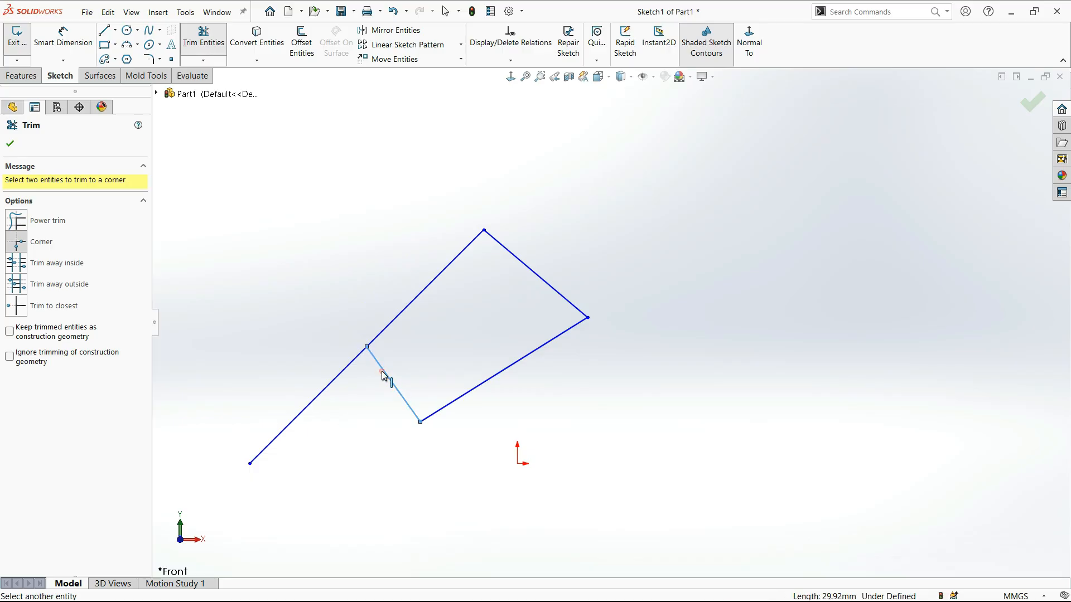
{"action": "left_click", "coordinate": [382, 336]}
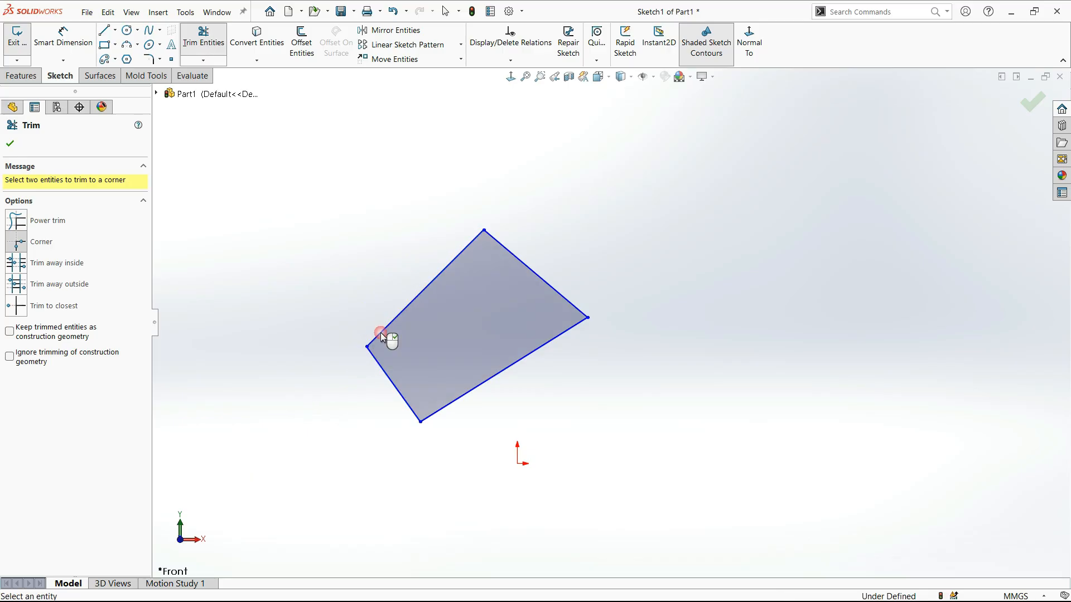
Leave the Trim tool and undo the corner trims.
{"action": "key", "text": "Escape"}
{"action": "left_click", "coordinate": [333, 368]}
{"action": "key", "text": "ctrl+z"}
{"action": "key", "text": "ctrl+z"}
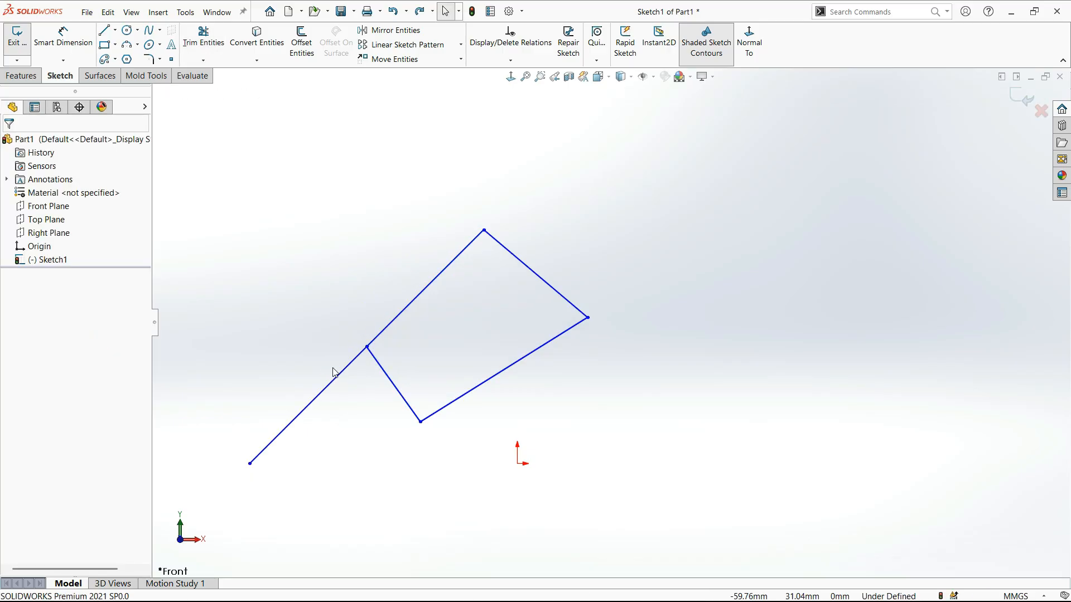
In the line grid, use Trim away inside to remove the portions of all four horizontal lines between the first and middle vertical lines.
{"action": "left_click_drag", "start_coordinate": [668, 151], "coordinate": [717, 316]}
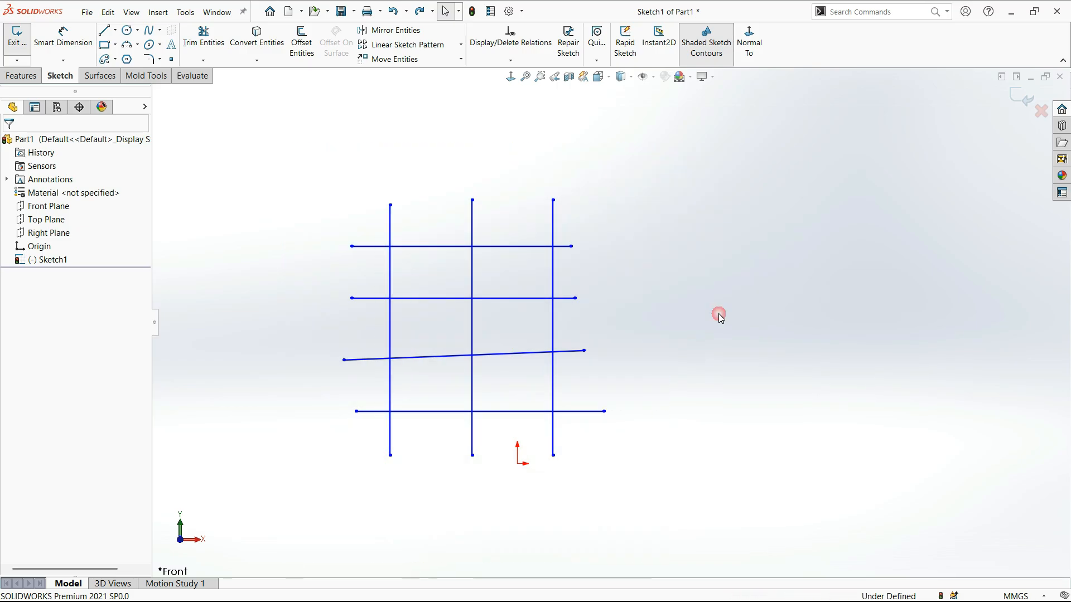
{"action": "left_click", "coordinate": [203, 37]}
{"action": "left_click", "coordinate": [16, 275]}
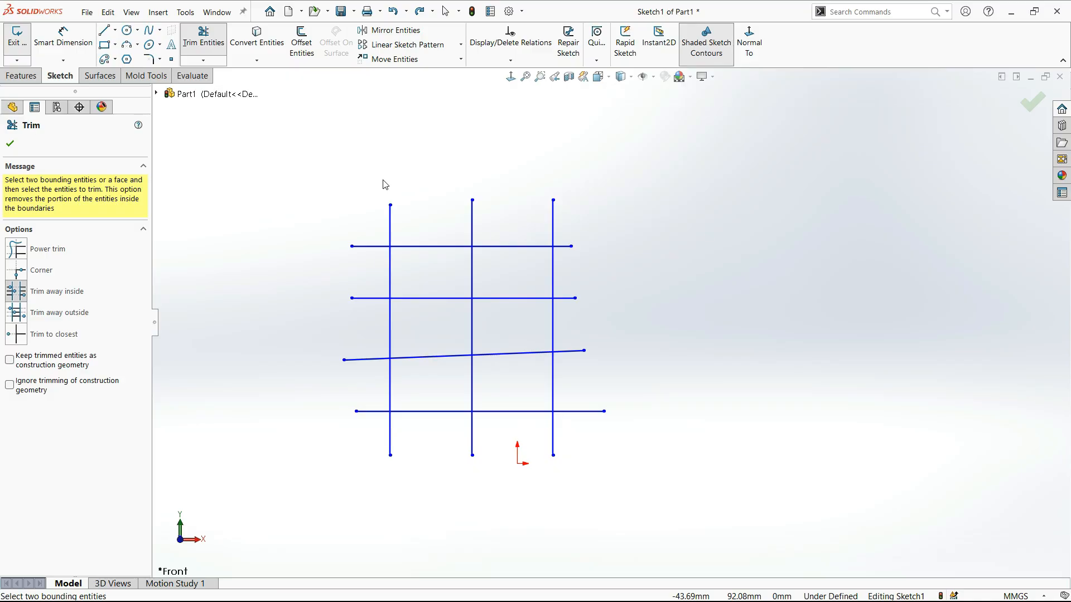
{"action": "left_click", "coordinate": [392, 219]}
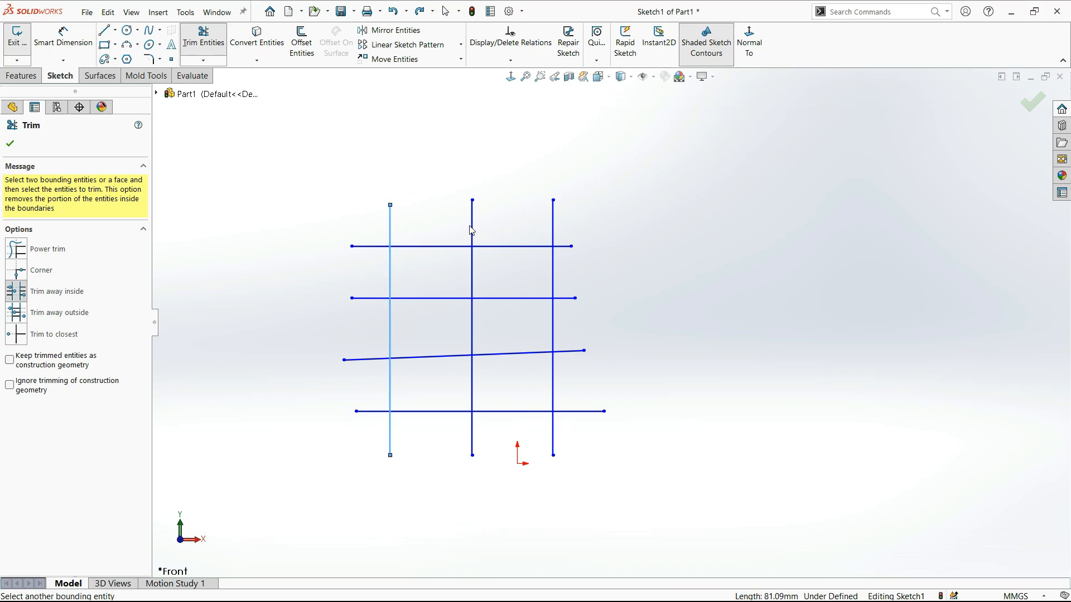
{"action": "left_click", "coordinate": [472, 230]}
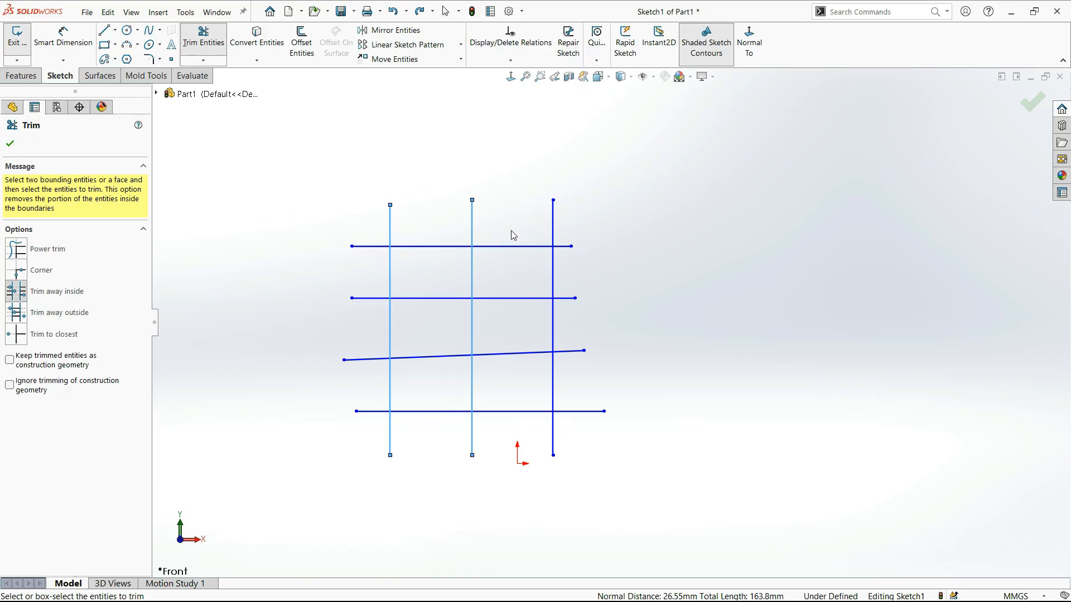
{"action": "left_click_drag", "start_coordinate": [511, 230], "coordinate": [511, 253]}
{"action": "left_click", "coordinate": [508, 247]}
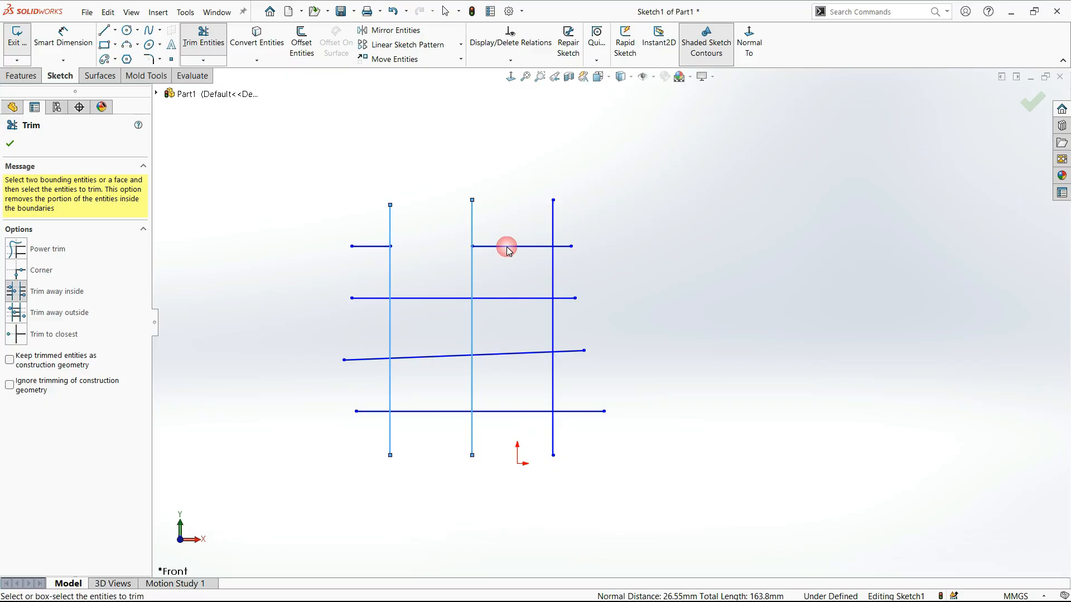
{"action": "left_click", "coordinate": [511, 302]}
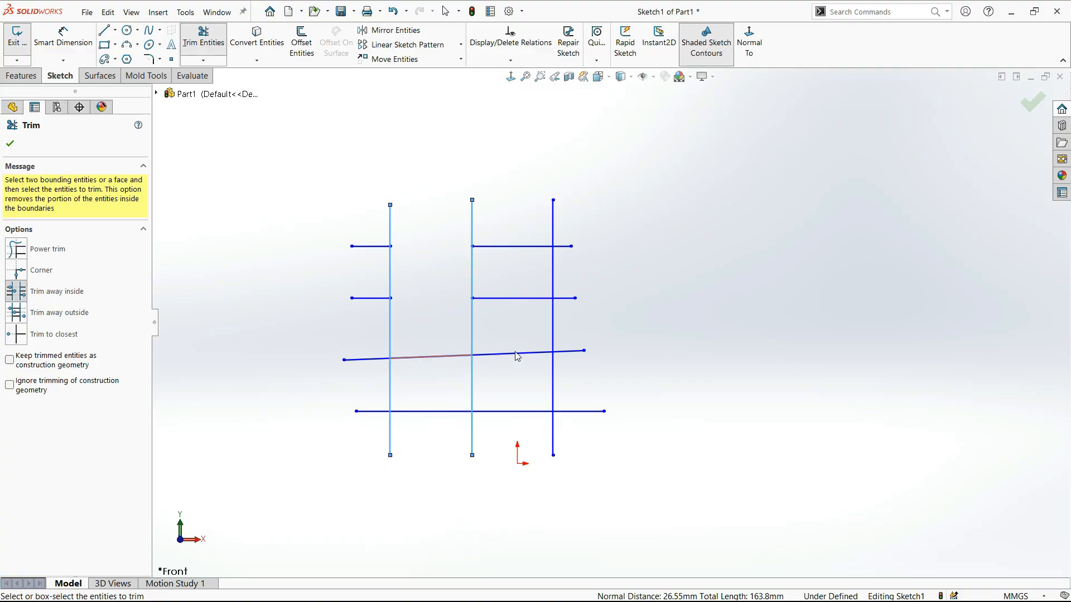
{"action": "left_click", "coordinate": [426, 357]}
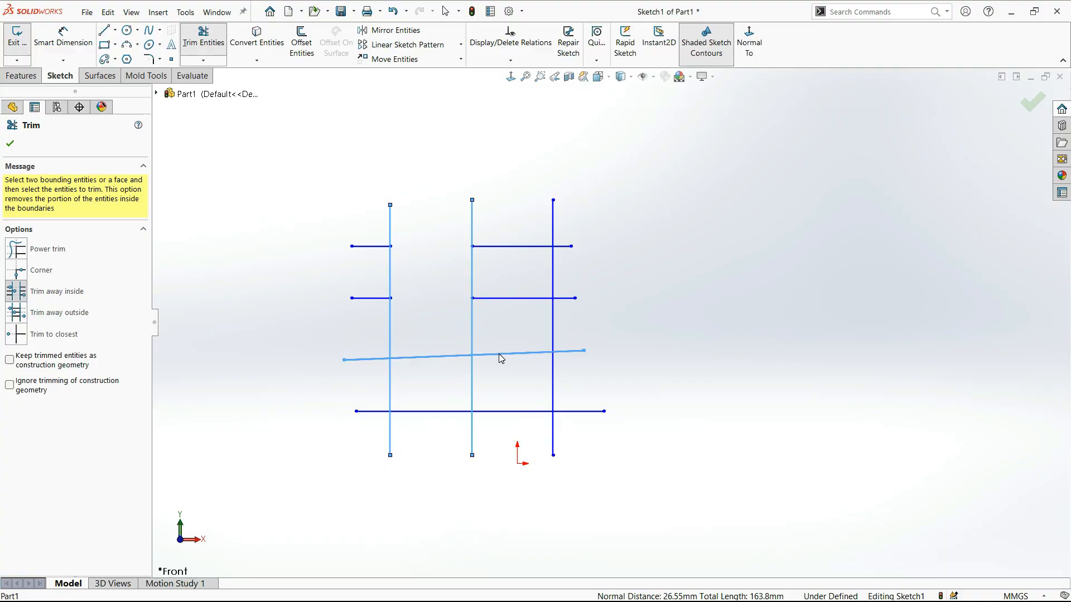
{"action": "left_click", "coordinate": [518, 414]}
{"action": "key", "text": "Escape"}
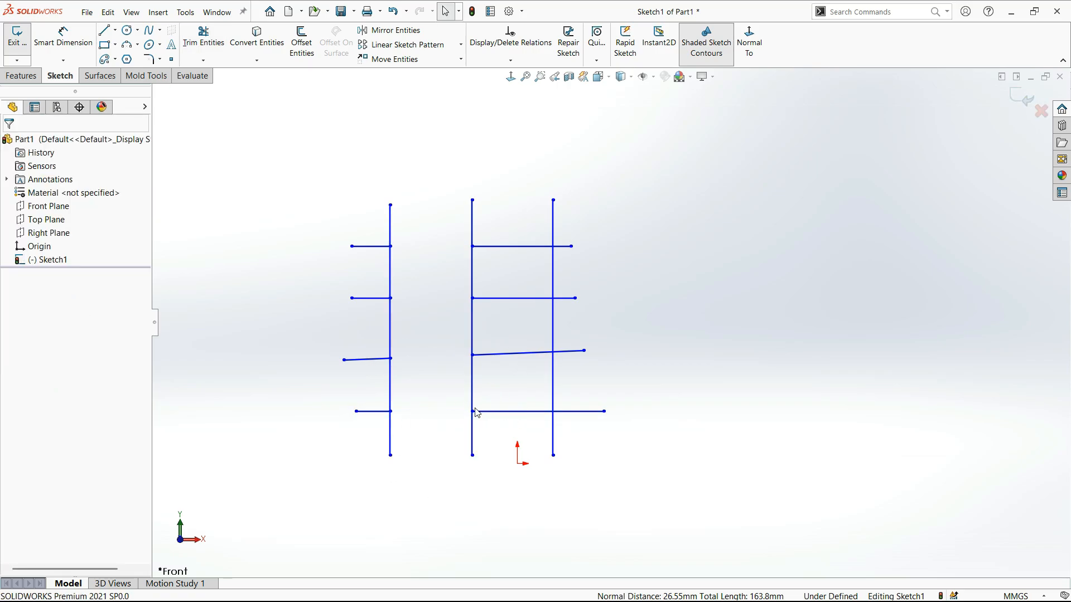
Undo the inside trims and restore the complete grid of three vertical and four horizontal lines, including the lowest one.
{"action": "key", "text": "ctrl+z"}
{"action": "key", "text": "ctrl+z"}
{"action": "key", "text": "ctrl+z"}
{"action": "key", "text": "ctrl+z"}
{"action": "key", "text": "ctrl+z"}
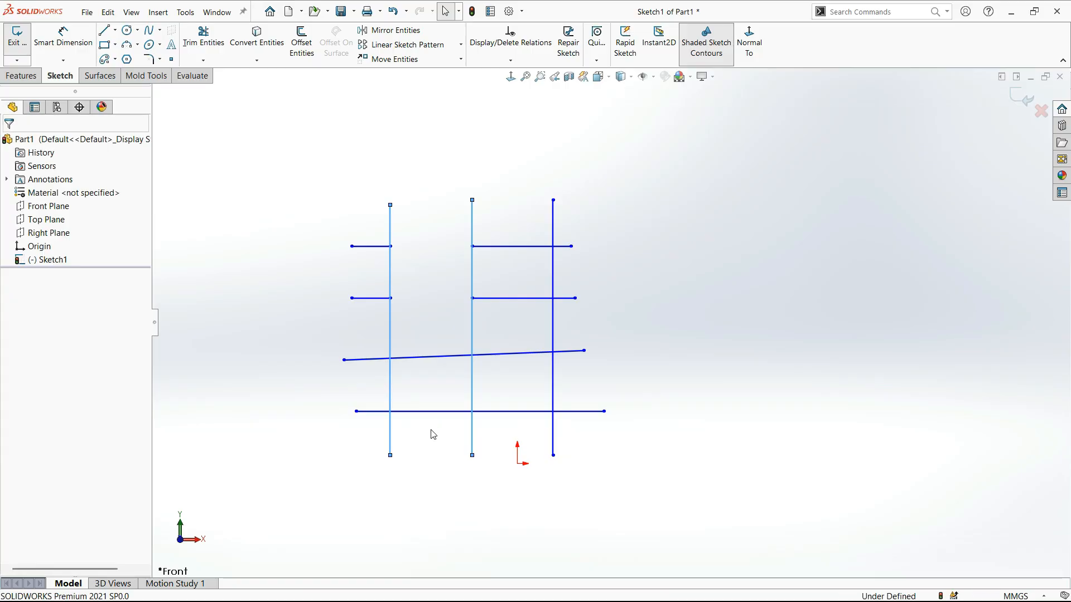
{"action": "left_click", "coordinate": [251, 108]}
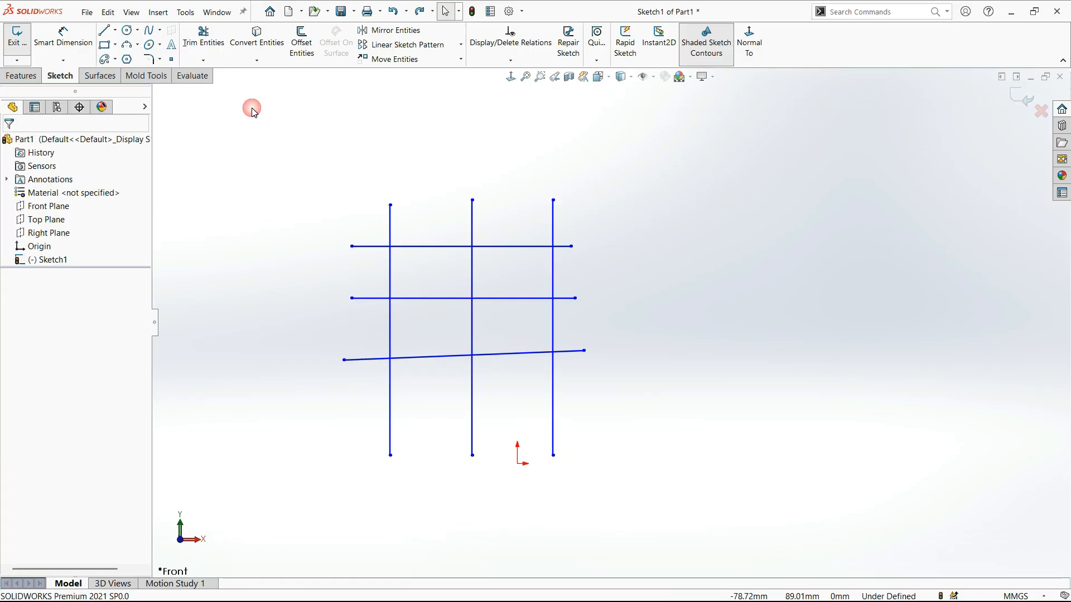
{"action": "left_click", "coordinate": [418, 12]}
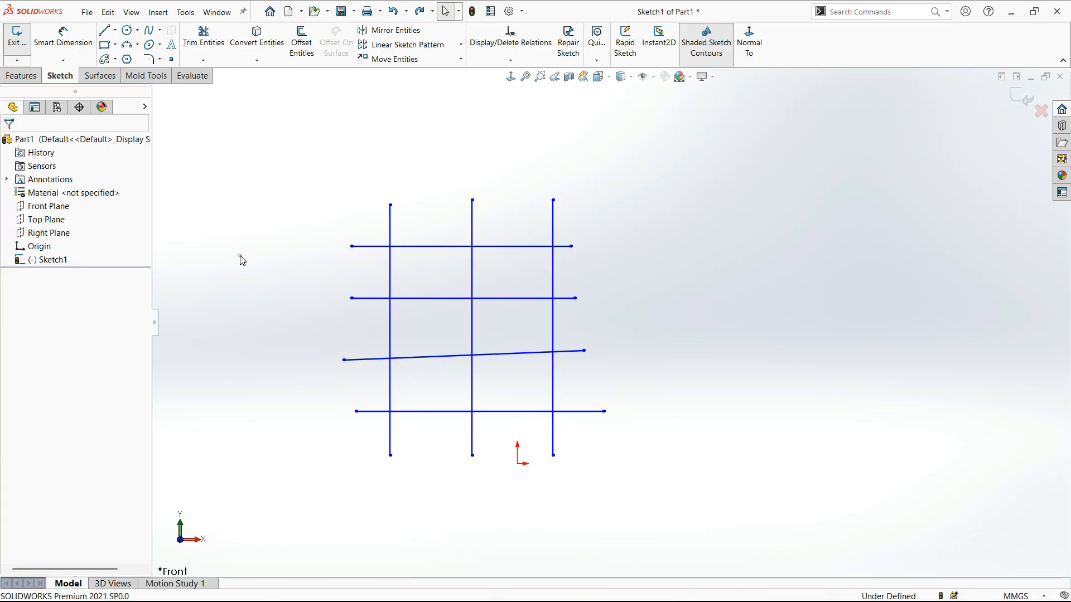
Use Trim away outside on the two highest horizontal lines, with the first and middle vertical lines as boundaries.
{"action": "left_click", "coordinate": [202, 44]}
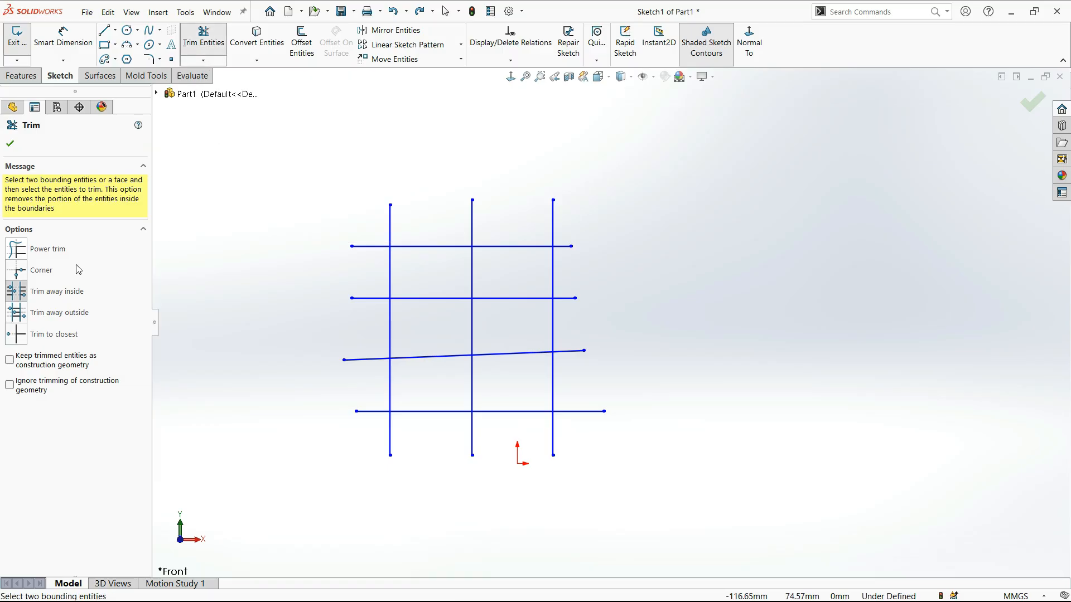
{"action": "left_click", "coordinate": [43, 314]}
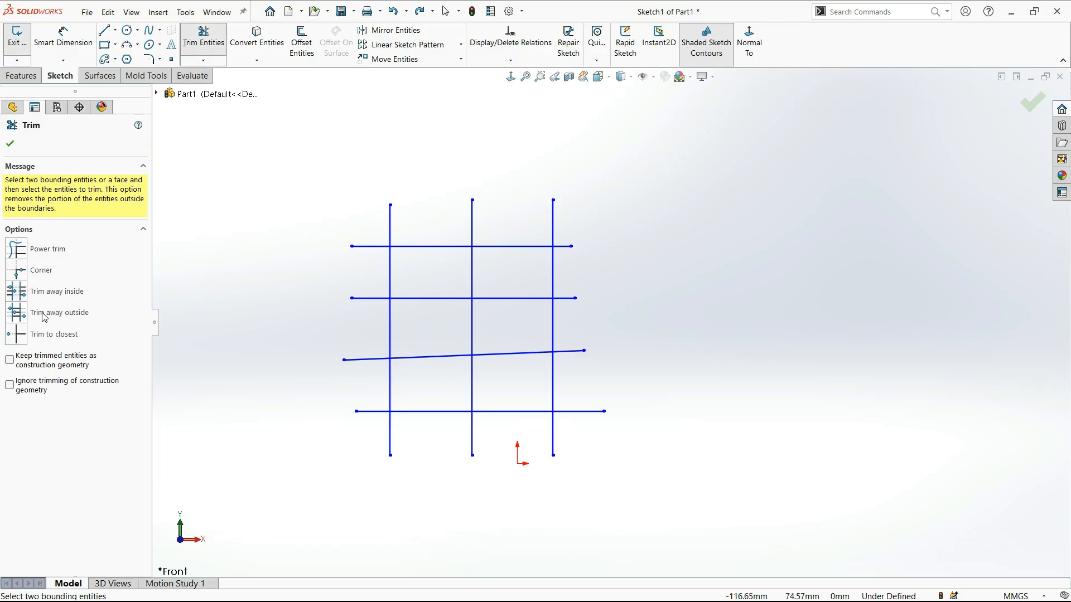
{"action": "left_click", "coordinate": [45, 316]}
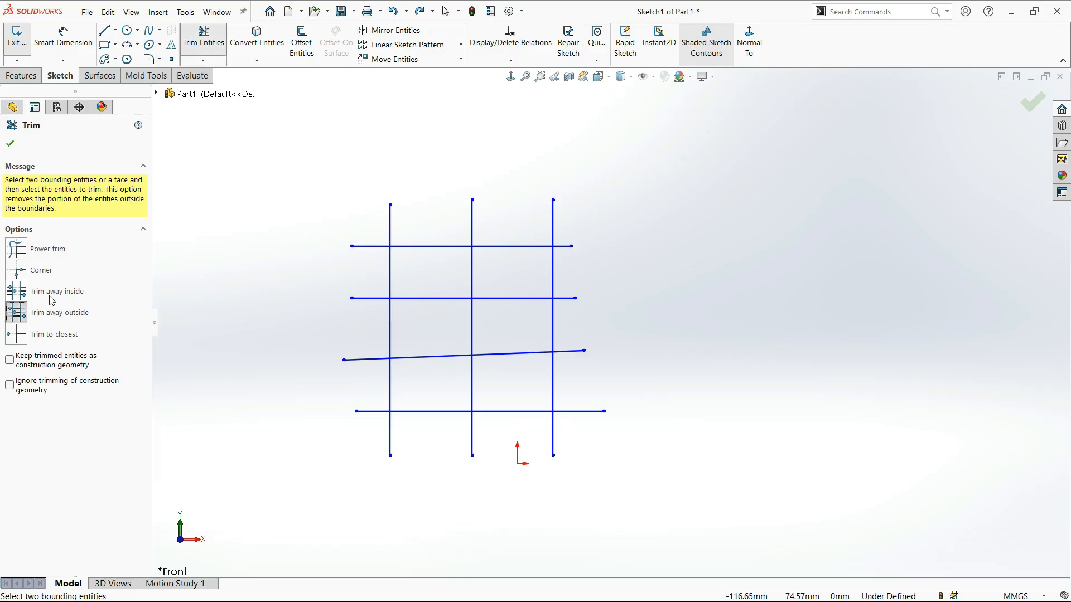
{"action": "left_click", "coordinate": [80, 318]}
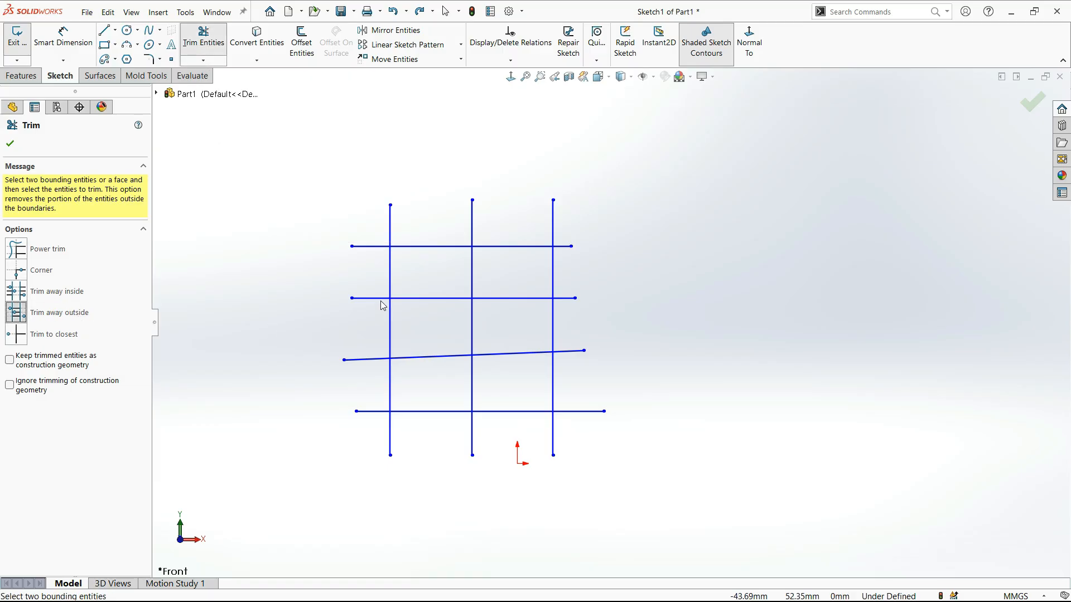
{"action": "left_click", "coordinate": [391, 268]}
{"action": "left_click", "coordinate": [475, 266]}
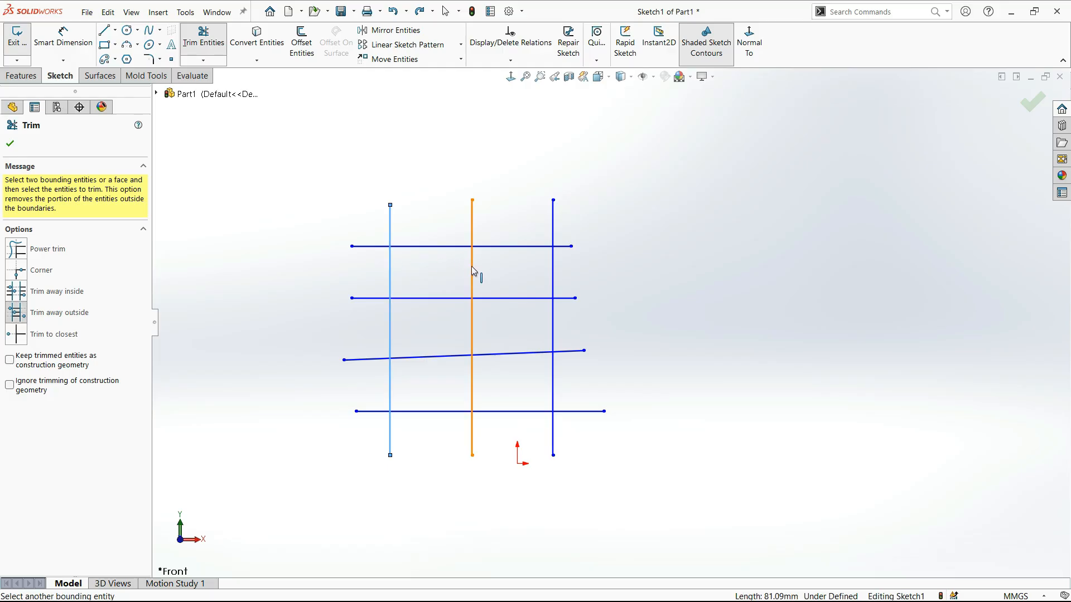
{"action": "left_click", "coordinate": [473, 271]}
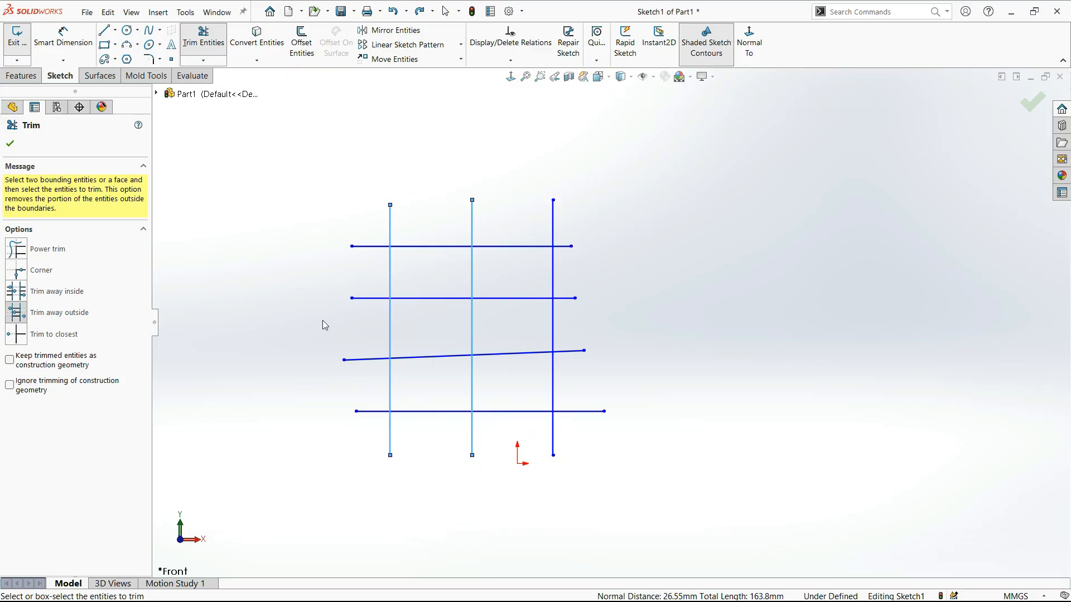
{"action": "left_click", "coordinate": [503, 246]}
{"action": "left_click", "coordinate": [512, 298]}
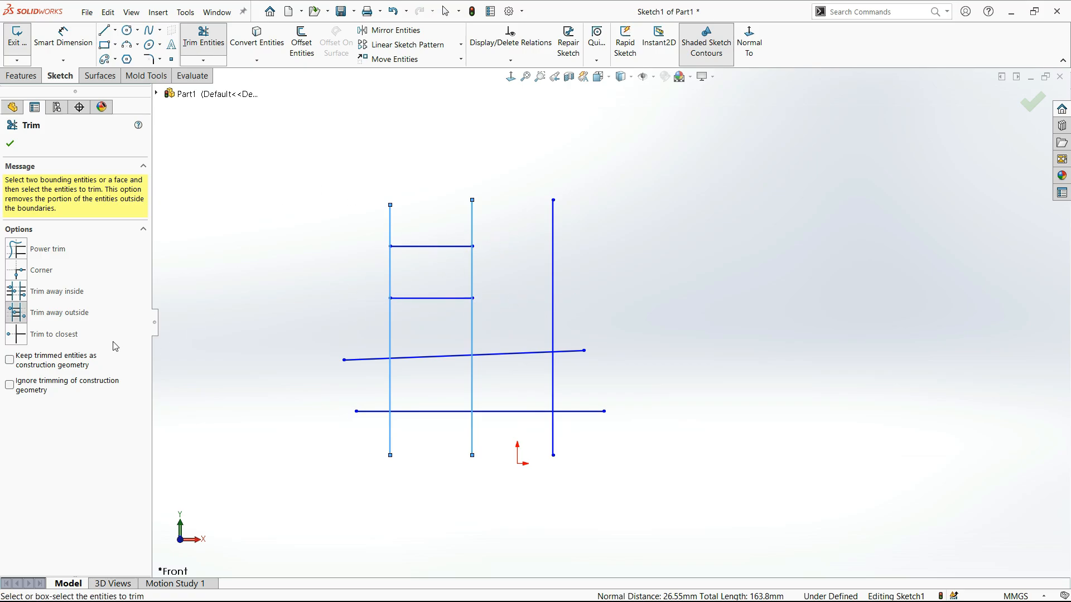
Switch to Trim away inside and remove the portions of the two lowest horizontal lines between the same boundaries.
{"action": "left_click", "coordinate": [13, 293]}
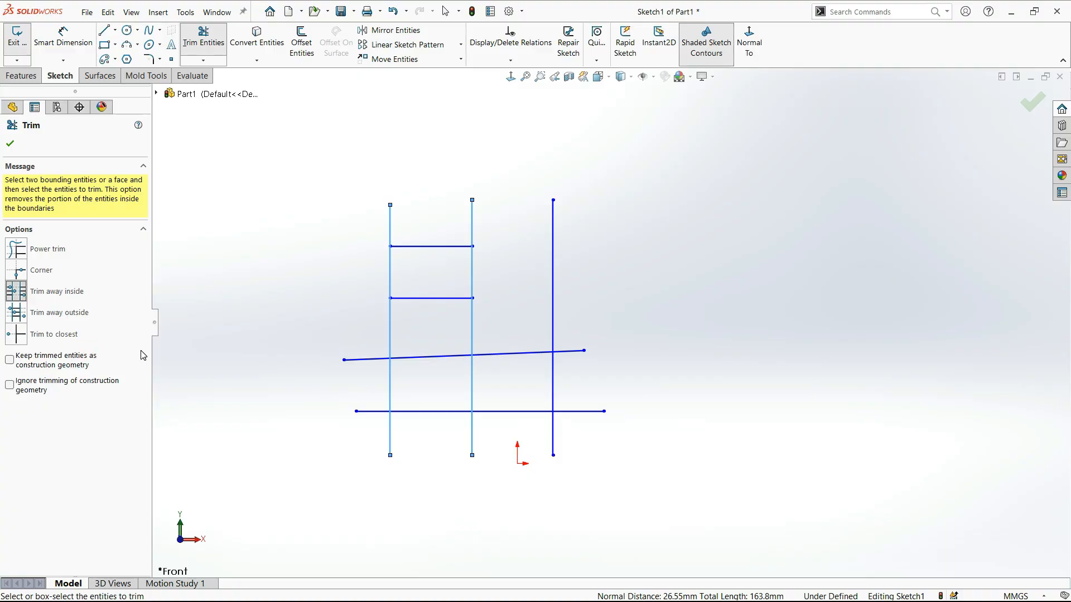
{"action": "left_click", "coordinate": [510, 355]}
{"action": "left_click", "coordinate": [509, 411]}
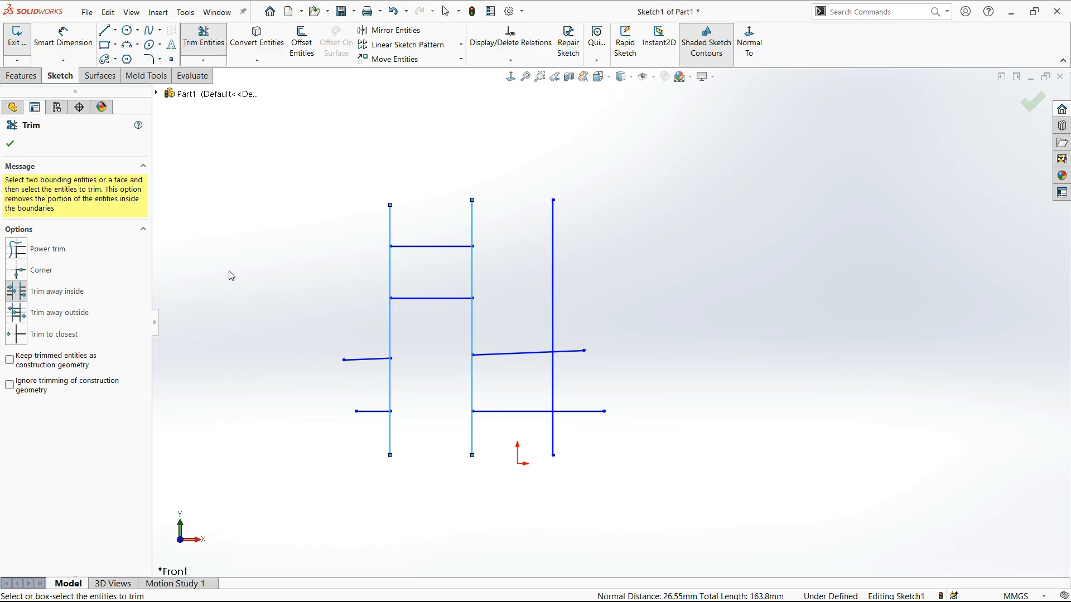
Undo the outside and inside trims to restore the full grid of three vertical and four horizontal lines.
{"action": "key", "text": "ctrl+z"}
{"action": "key", "text": "ctrl+z"}
{"action": "key", "text": "ctrl+z"}
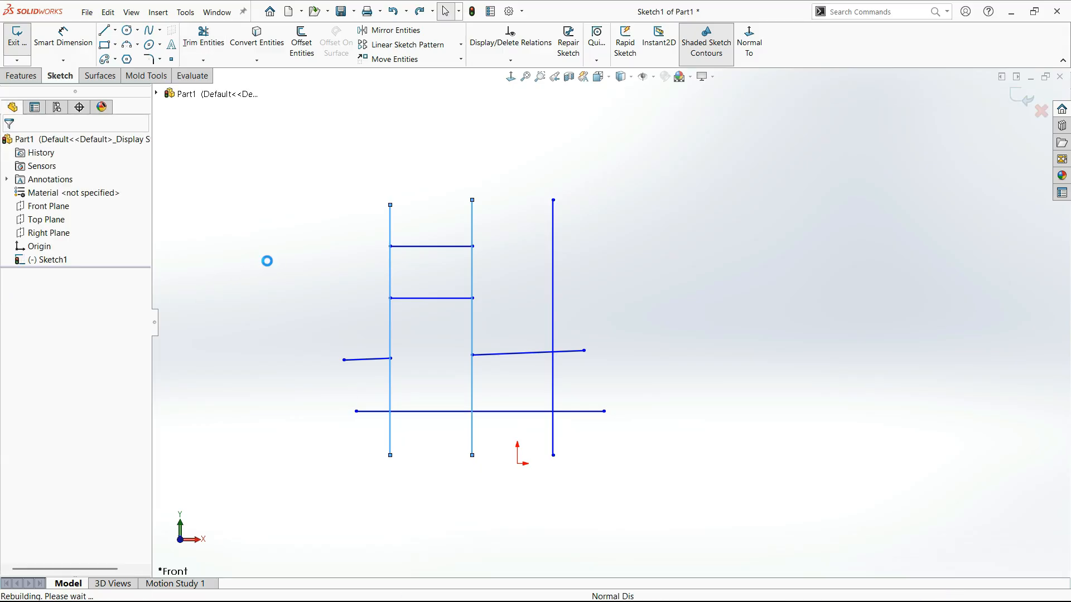
{"action": "key", "text": "ctrl+z"}
Use Trim to closest to remove the ends of all three vertical lines above the highest horizontal line.
{"action": "key", "text": "Return"}
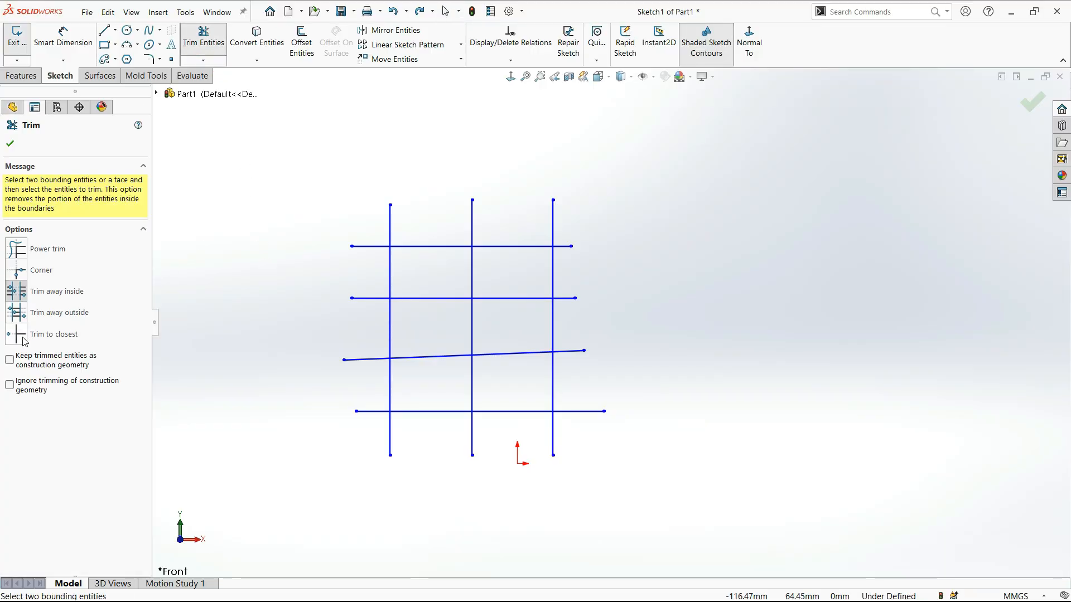
{"action": "left_click", "coordinate": [17, 337]}
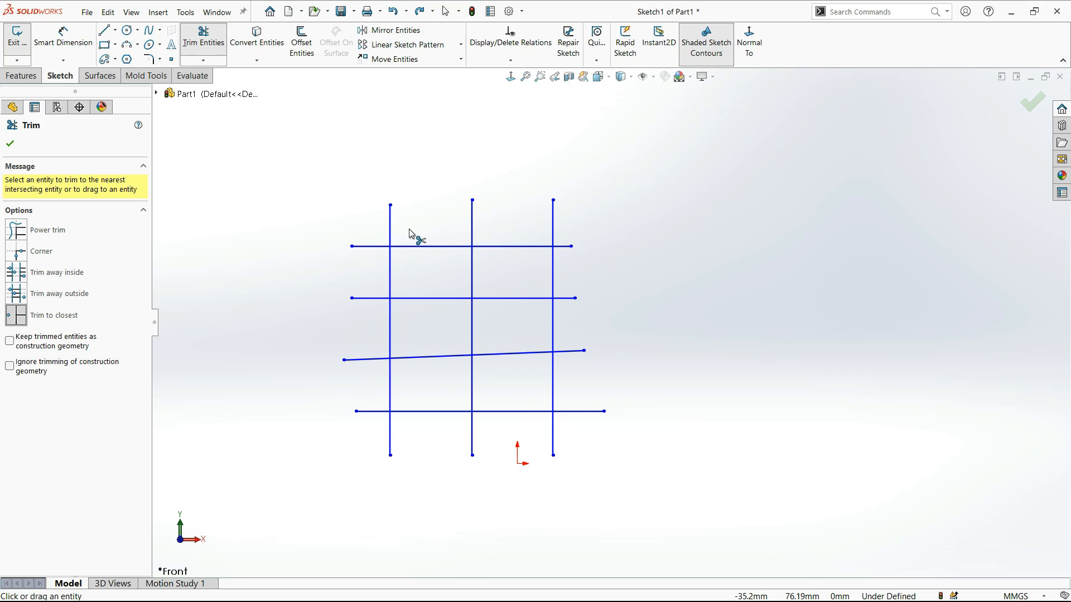
{"action": "left_click", "coordinate": [391, 222]}
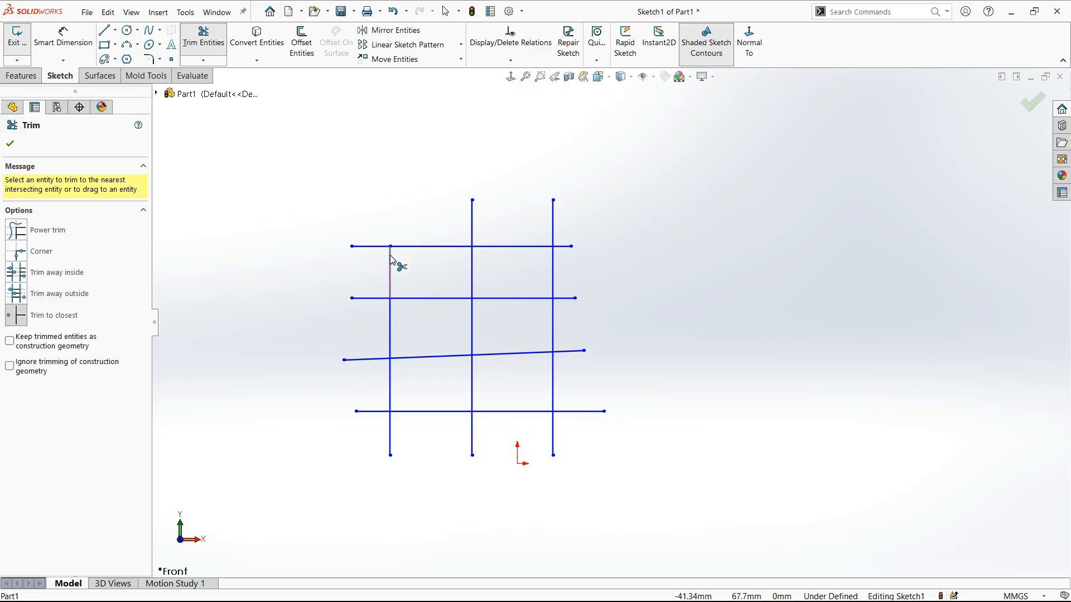
{"action": "left_click", "coordinate": [473, 222]}
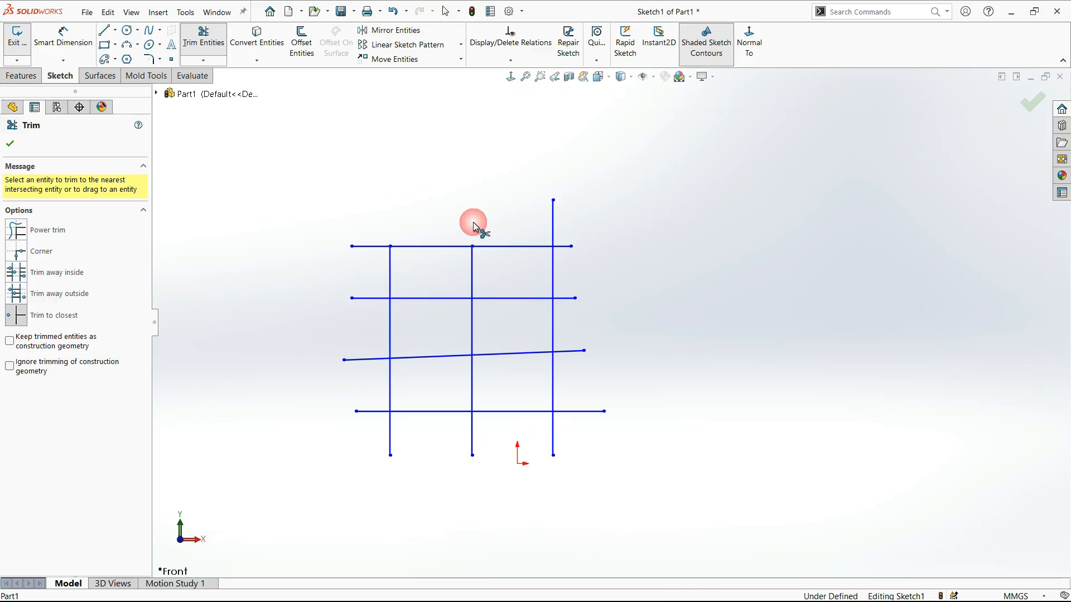
{"action": "left_click", "coordinate": [552, 223]}
Trim the third horizontal line between the outer verticals, the second one's first inner segment, and the middle vertical between the second and lowest lines.
{"action": "left_click", "coordinate": [533, 353]}
{"action": "left_click", "coordinate": [425, 361]}
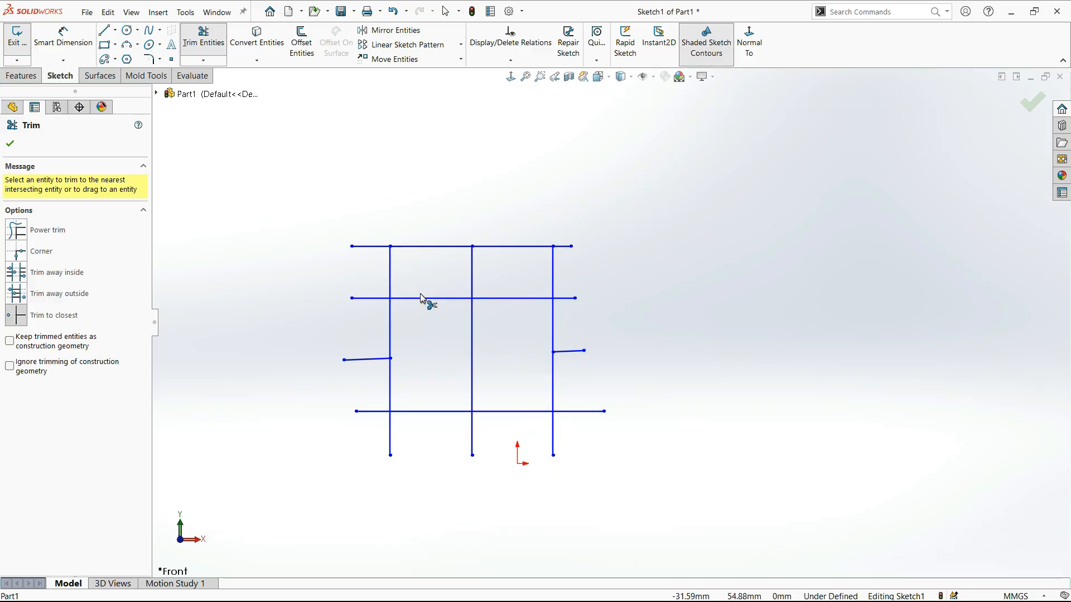
{"action": "left_click", "coordinate": [419, 297]}
{"action": "left_click", "coordinate": [472, 334]}
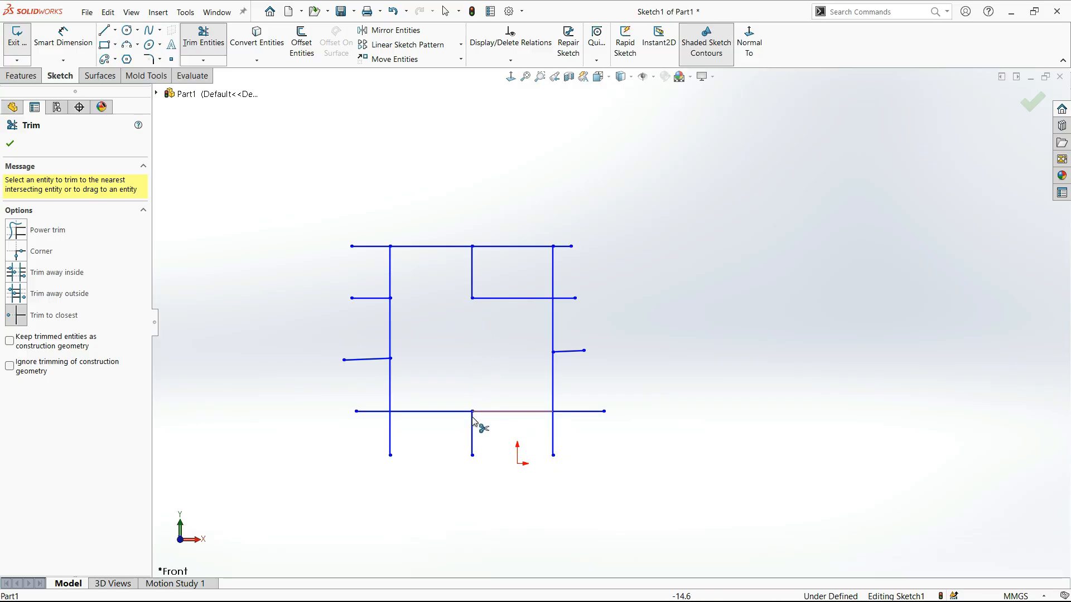
{"action": "left_click", "coordinate": [475, 321]}
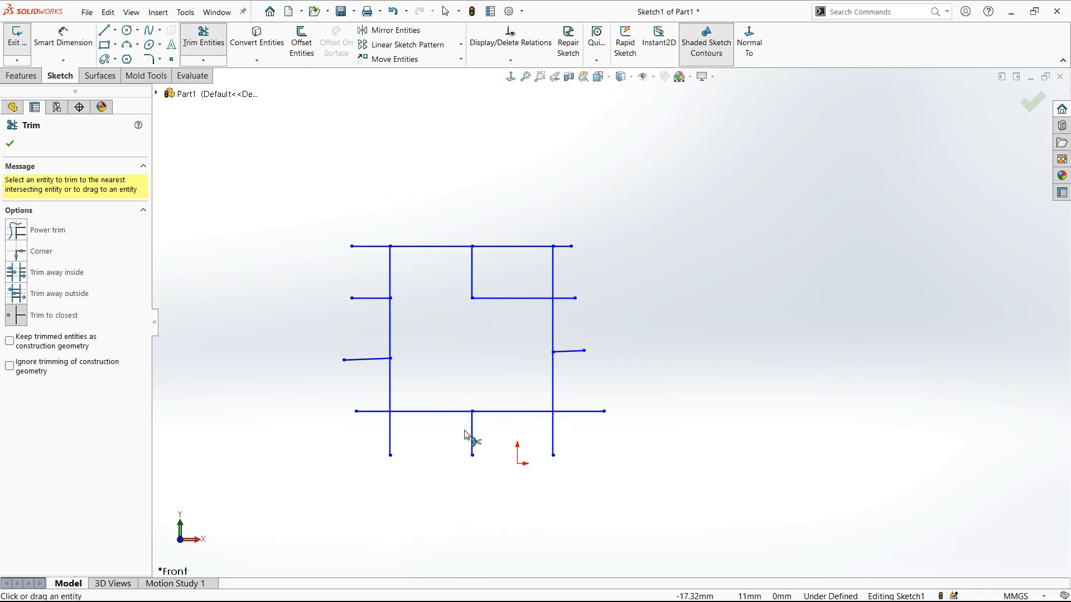
Trim the lowest and highest horizontal lines between the outer verticals, plus the uppermost segments of the middle and last vertical lines.
{"action": "left_click", "coordinate": [491, 412]}
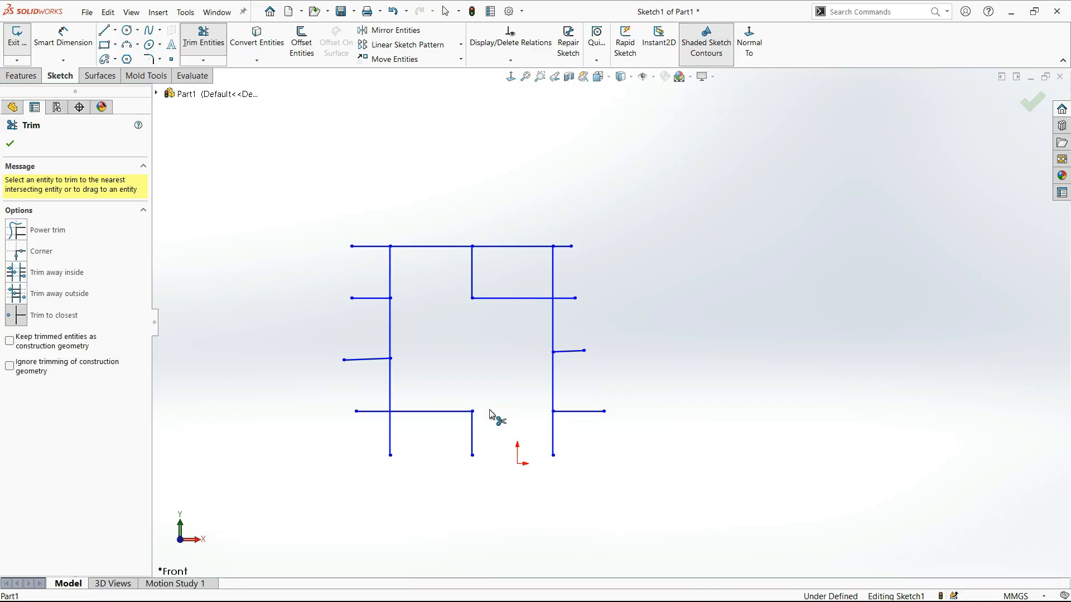
{"action": "left_click", "coordinate": [444, 411]}
{"action": "left_click", "coordinate": [454, 248]}
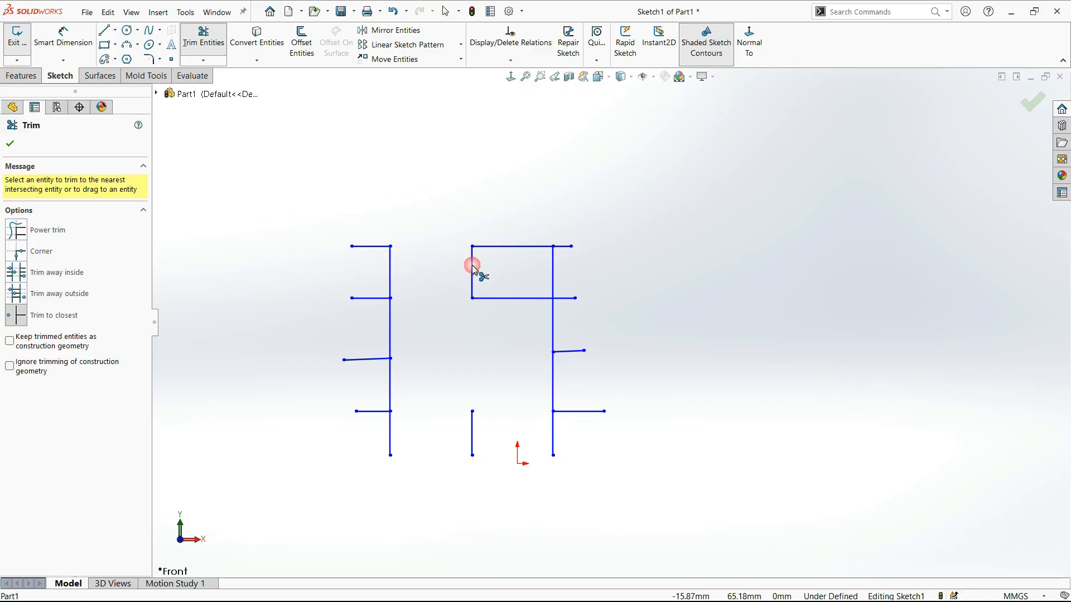
{"action": "left_click", "coordinate": [470, 266]}
{"action": "left_click", "coordinate": [501, 249]}
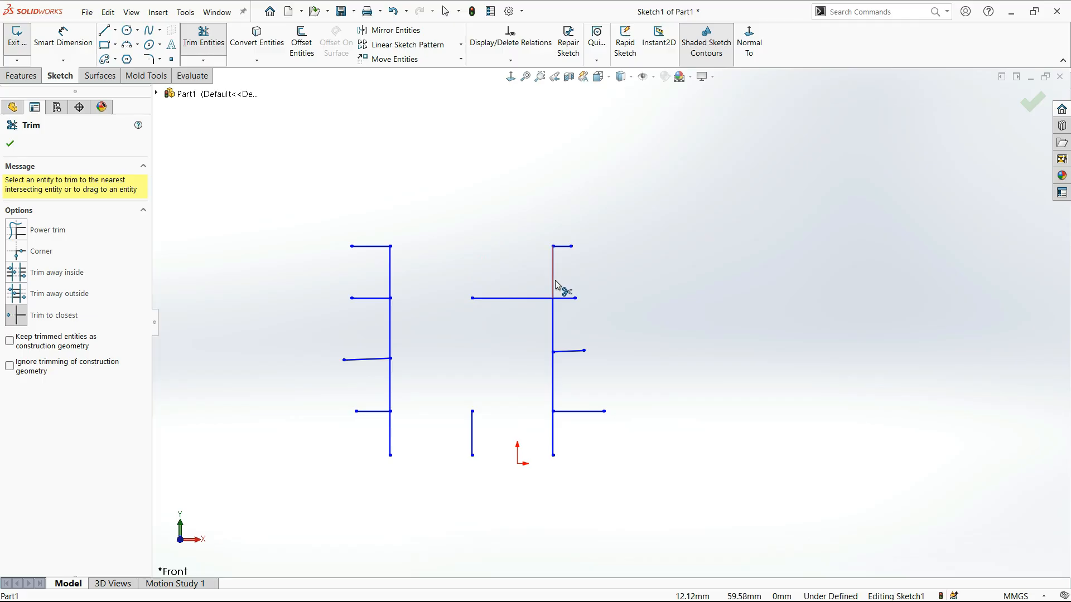
{"action": "left_click", "coordinate": [555, 278]}
Trim away the remaining segments of the first vertical line and the short horizontal stubs attached to it.
{"action": "left_click", "coordinate": [390, 331]}
{"action": "left_click", "coordinate": [372, 359]}
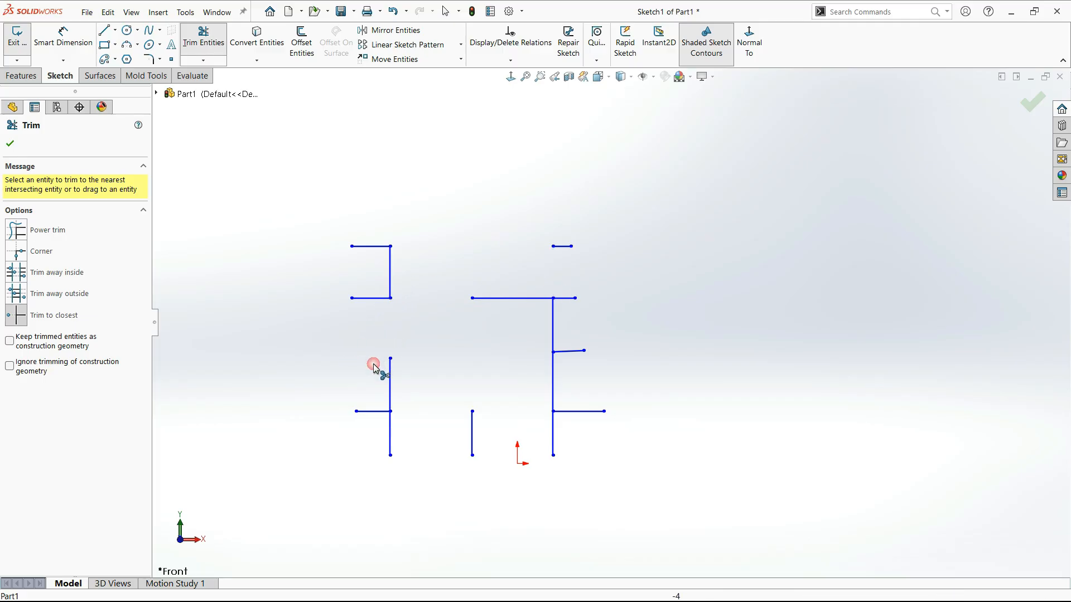
{"action": "left_click", "coordinate": [375, 412]}
{"action": "left_click", "coordinate": [392, 393]}
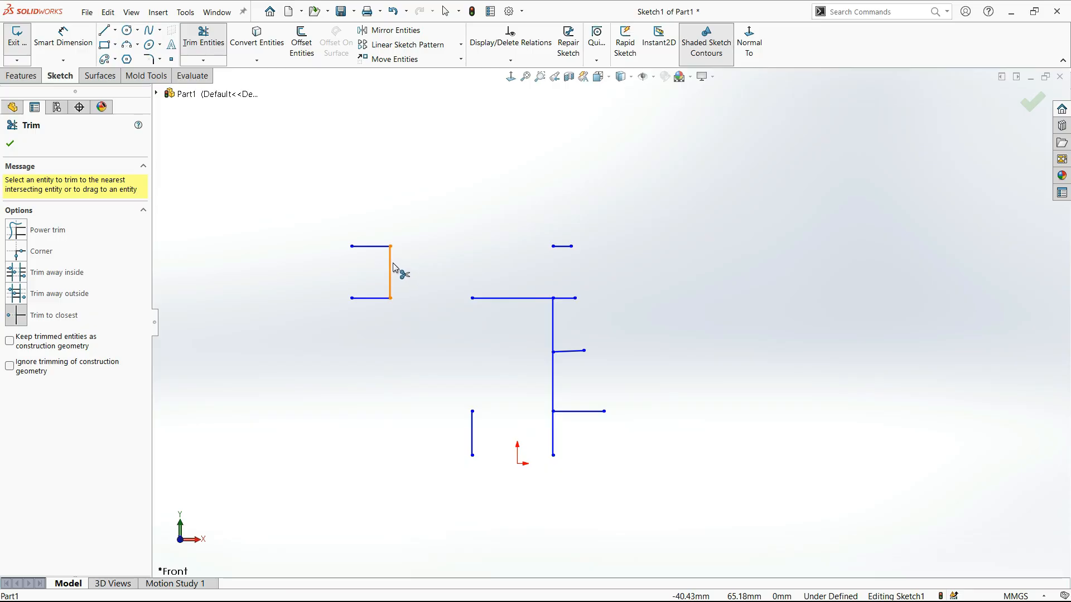
{"action": "left_click", "coordinate": [395, 272]}
{"action": "left_click", "coordinate": [368, 249]}
{"action": "left_click", "coordinate": [367, 301]}
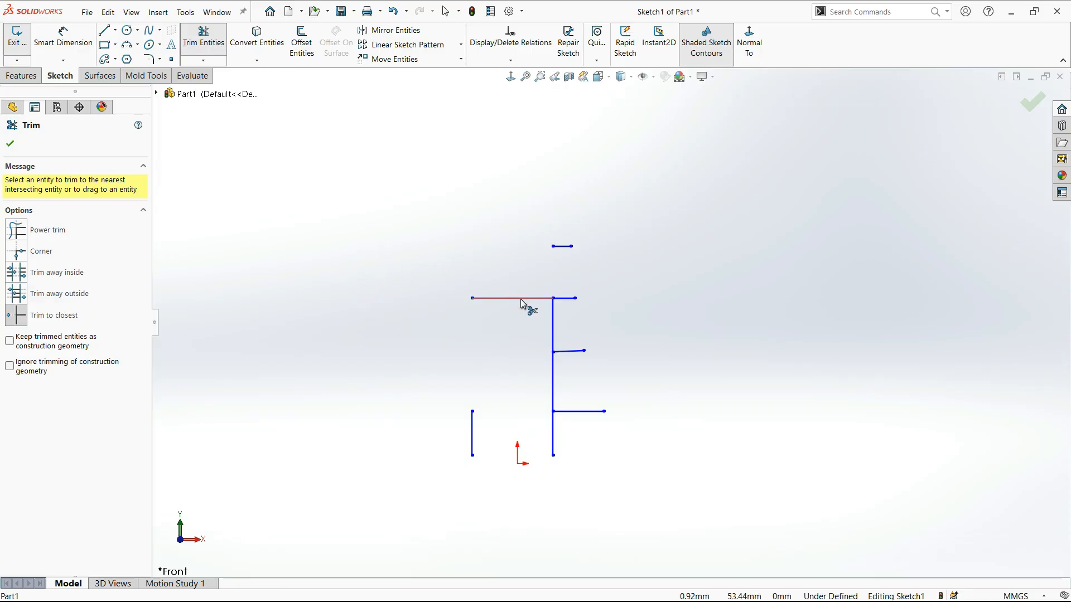
Trim away all remaining segments around the last vertical line and the two leftover stubs, then leave the Trim tool.
{"action": "left_click", "coordinate": [559, 303]}
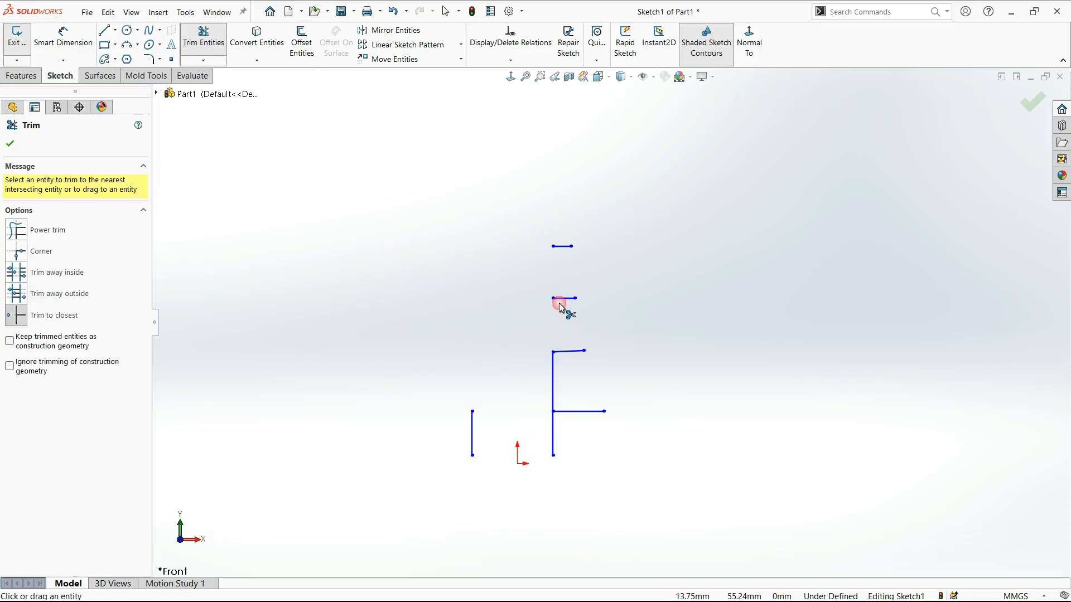
{"action": "left_click", "coordinate": [563, 299]}
{"action": "left_click", "coordinate": [562, 353]}
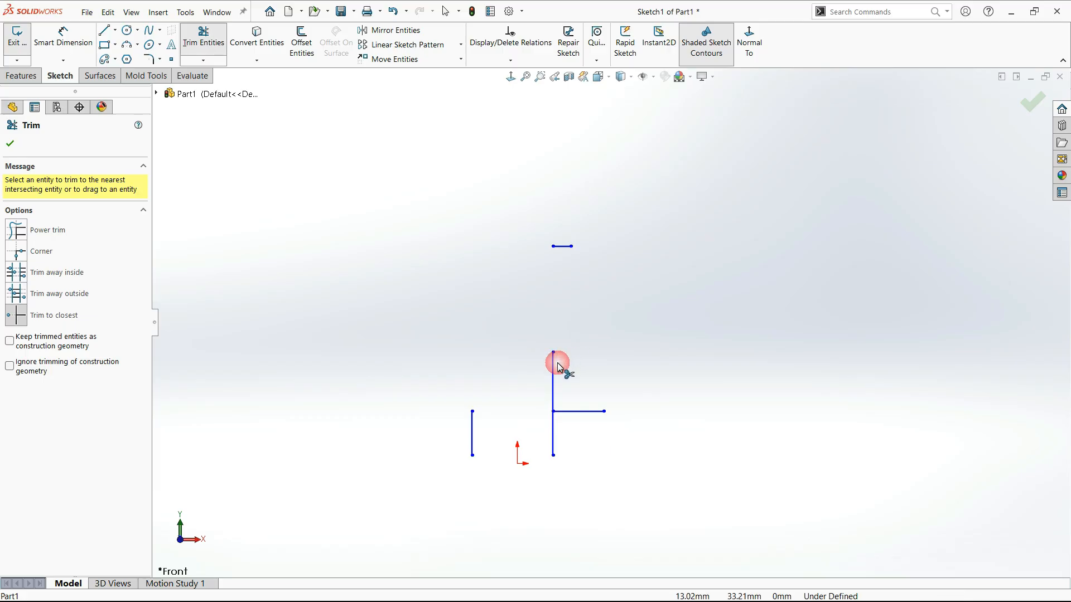
{"action": "left_click", "coordinate": [554, 366]}
{"action": "left_click", "coordinate": [569, 412]}
{"action": "left_click", "coordinate": [554, 441]}
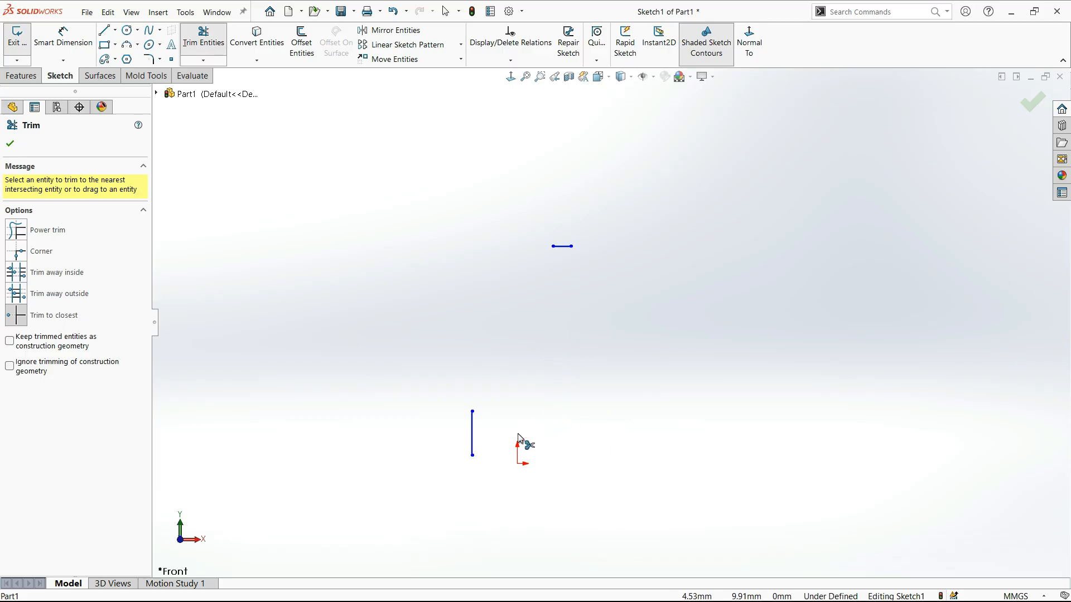
{"action": "left_click", "coordinate": [473, 431]}
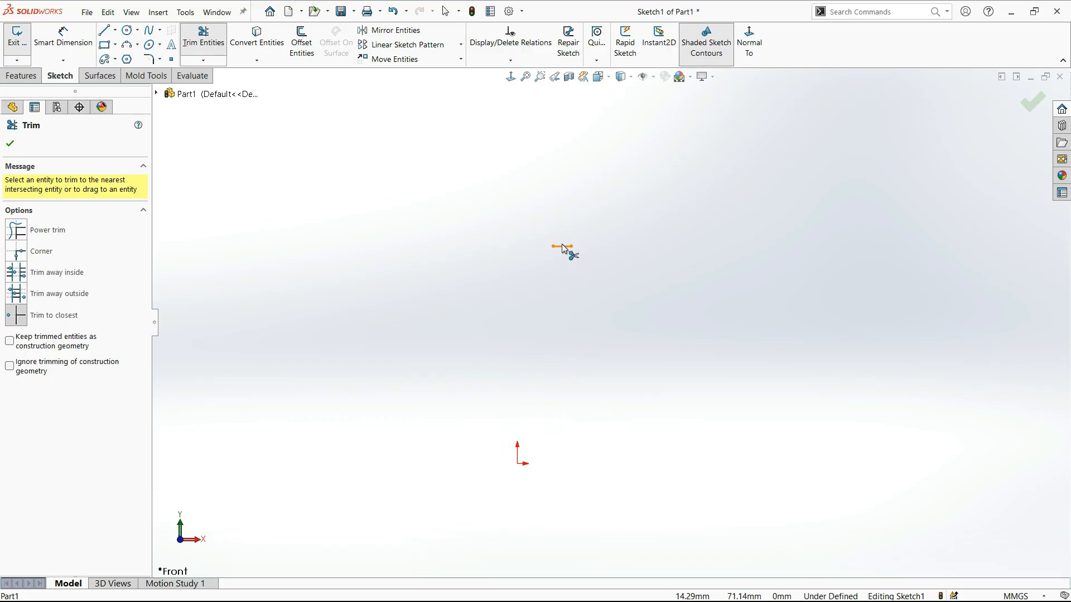
{"action": "left_click", "coordinate": [561, 245]}
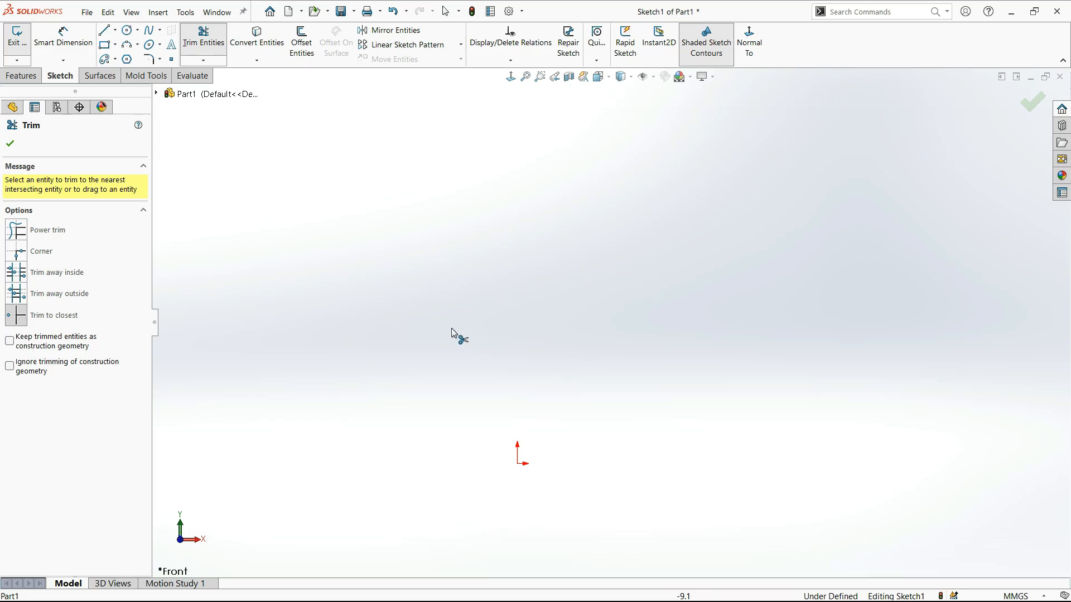
{"action": "key", "text": "Escape"}
Bring up the choice between Trim Entities and Extend Entities.
{"action": "left_click", "coordinate": [204, 60]}
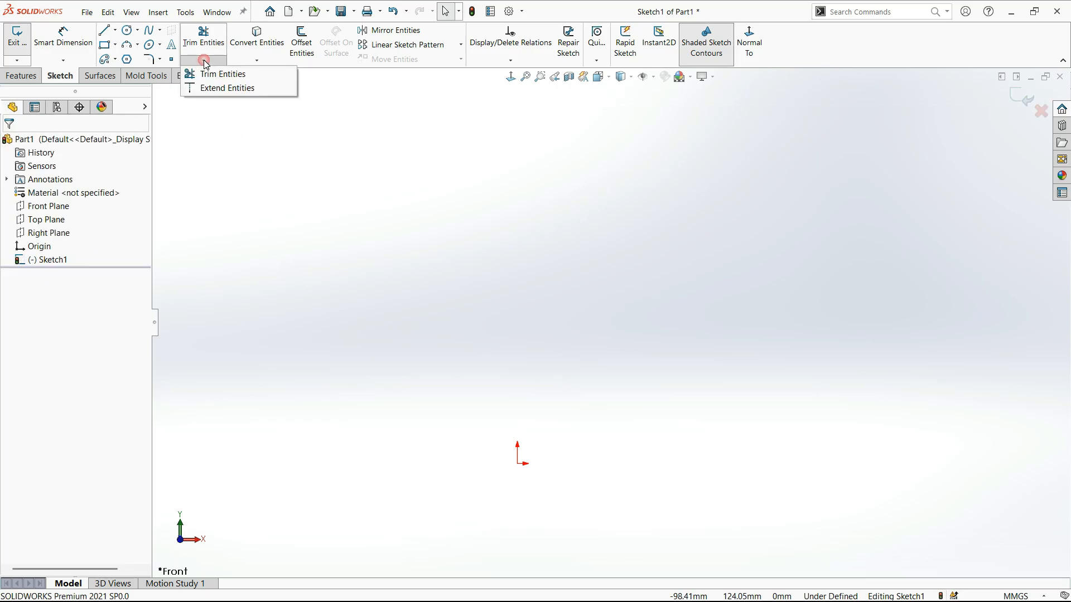